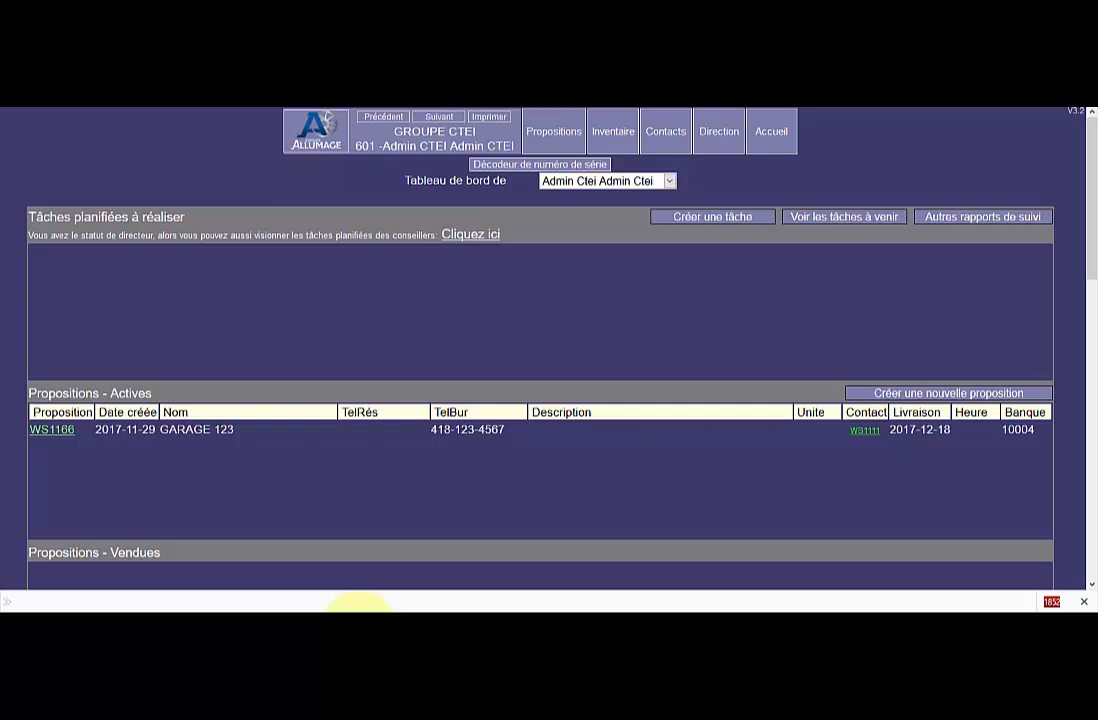
Run an unfiltered vehicle inventory search and open the record of the 2015 Toyota Camry LE, unit 14847.
left_click(715, 139)
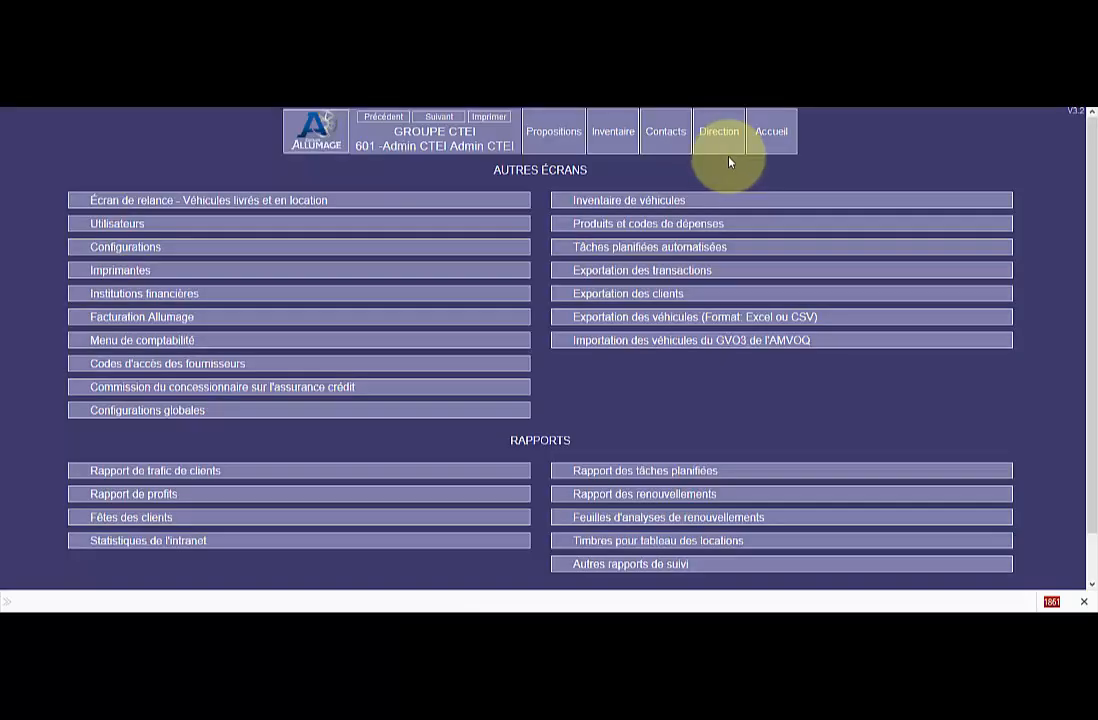
left_click(634, 205)
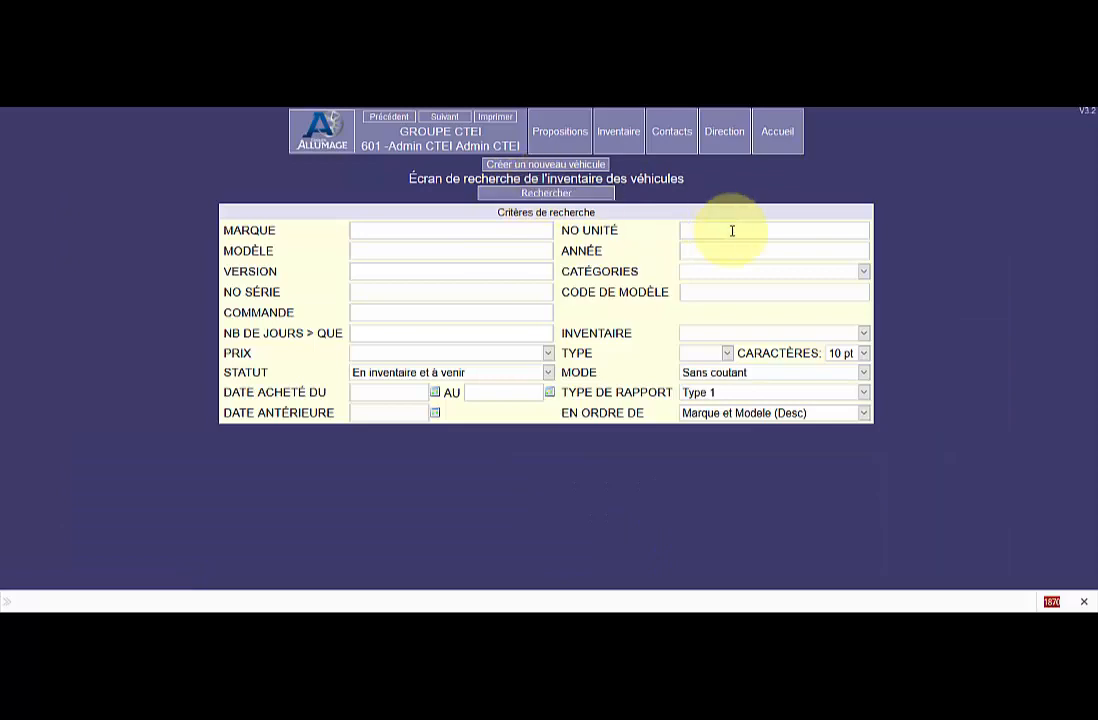
left_click(548, 193)
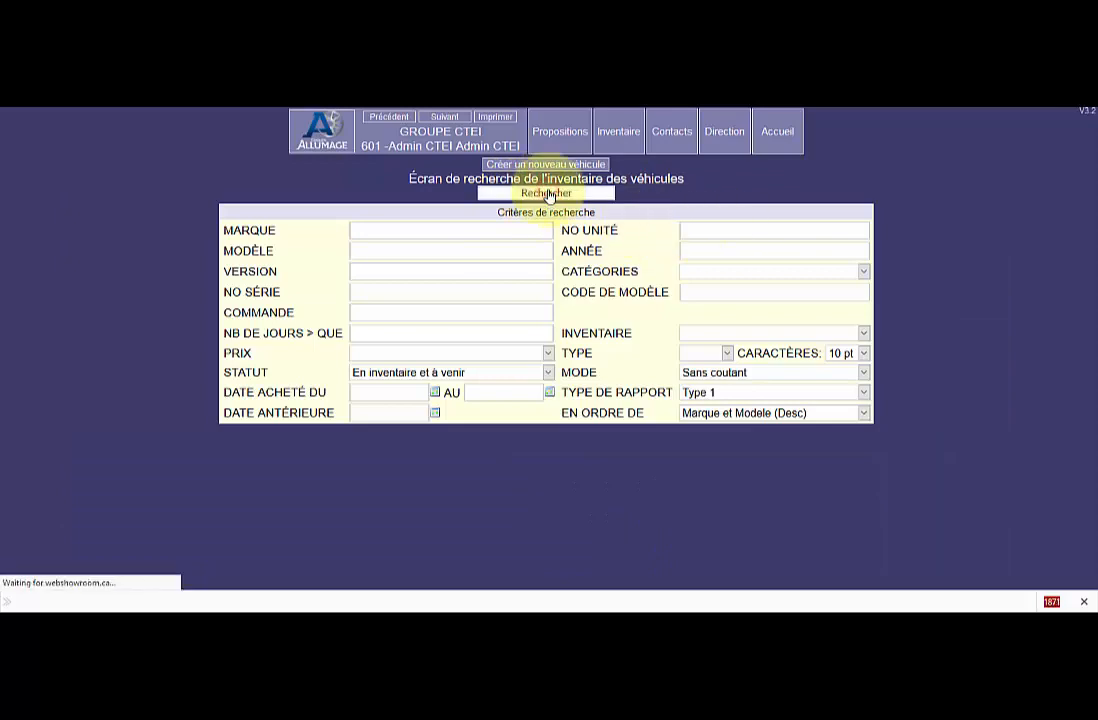
Add a P1-Nettoyer l'intérieur expense to the vehicle, described as "Nettoyer l'intérieur ttttt", with retail price 0.00 and cost 240.00.
scroll(526, 474, "down", 3)
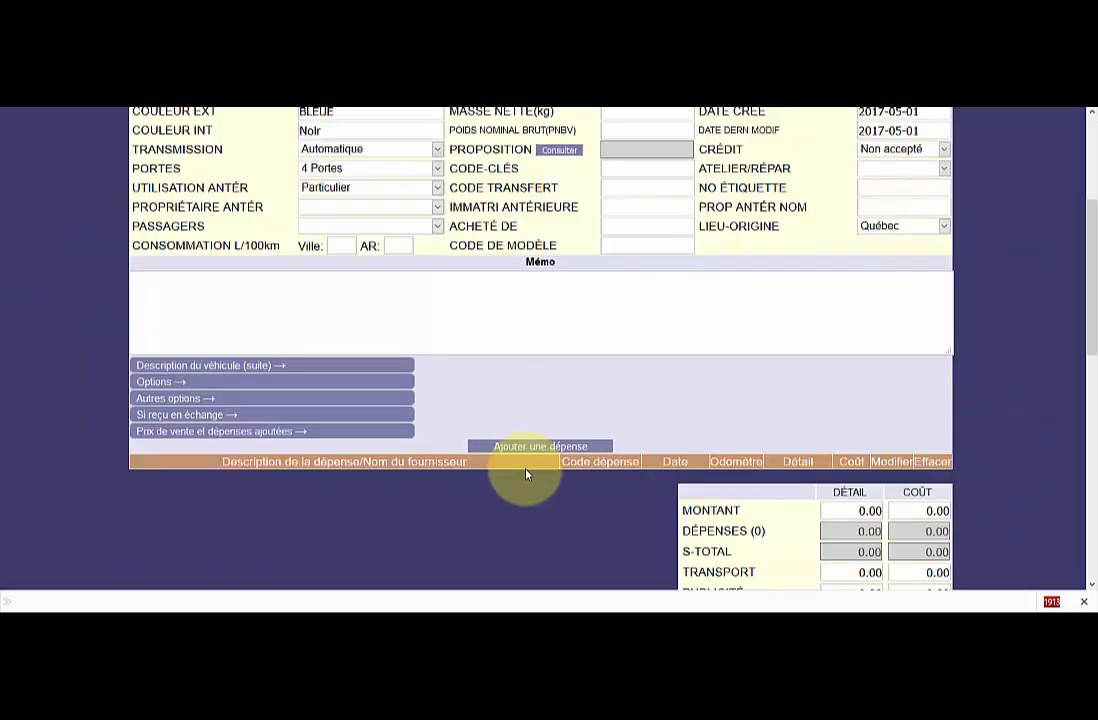
scroll(526, 474, "down", 1)
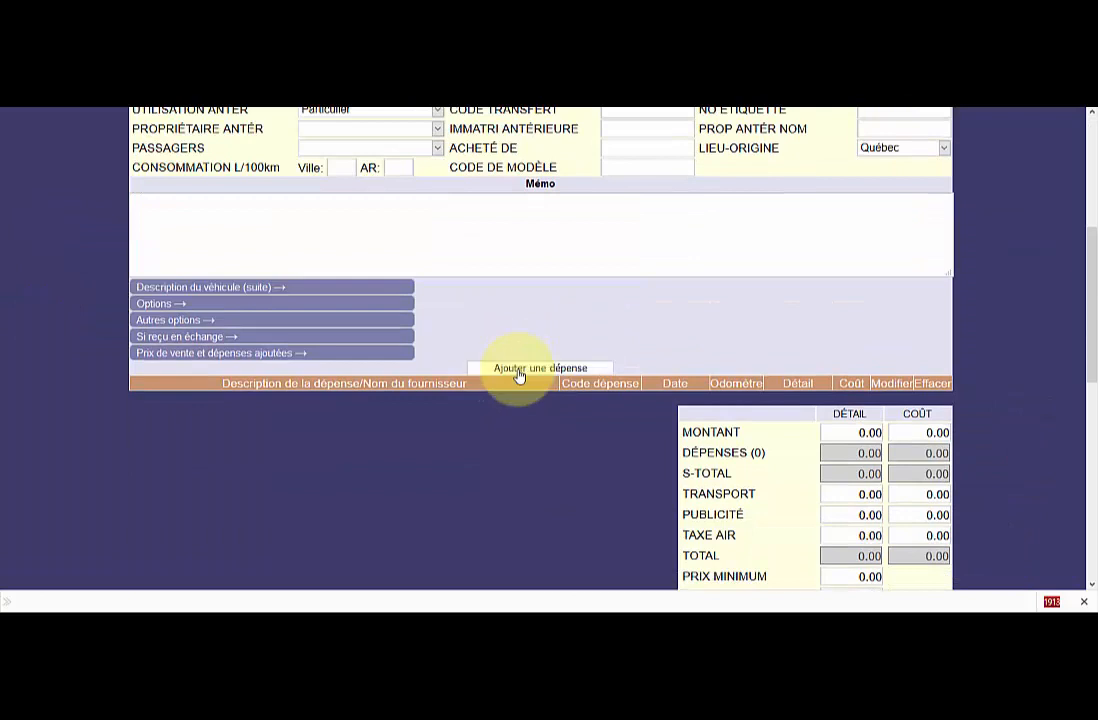
left_click(537, 370)
left_click(445, 275)
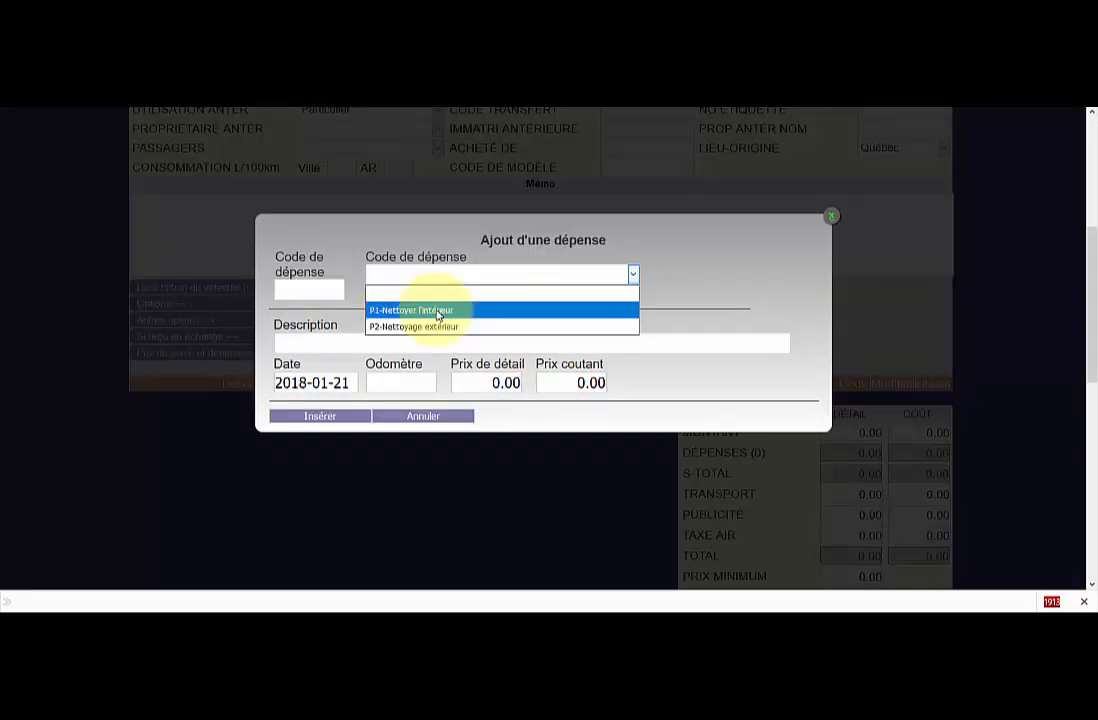
left_click(437, 311)
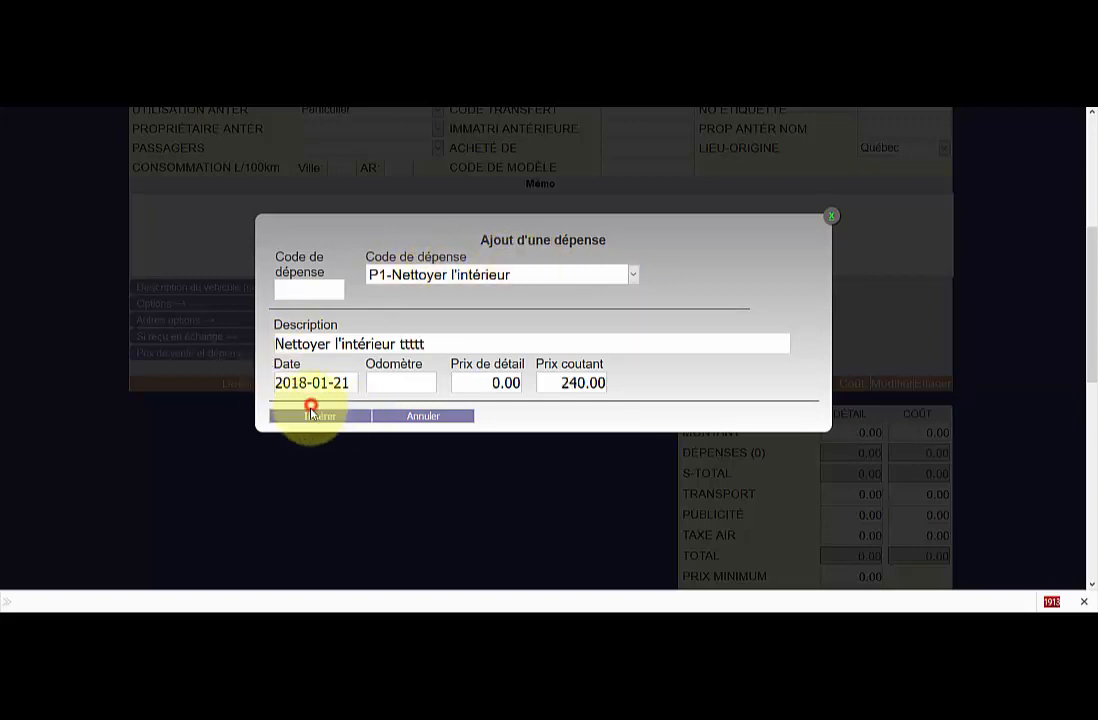
left_click(312, 412)
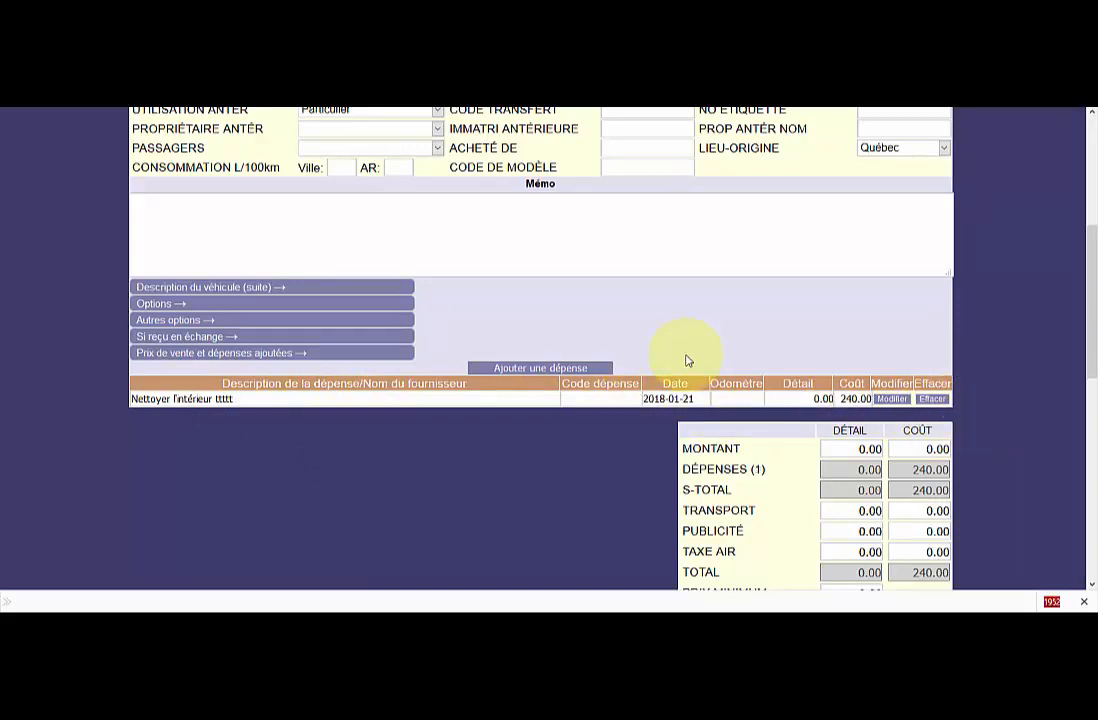
Search the vehicle inventory again and examine the record of the 2015 Volkswagen Jetta TDI, unit 006.
scroll(681, 340, "up", 5)
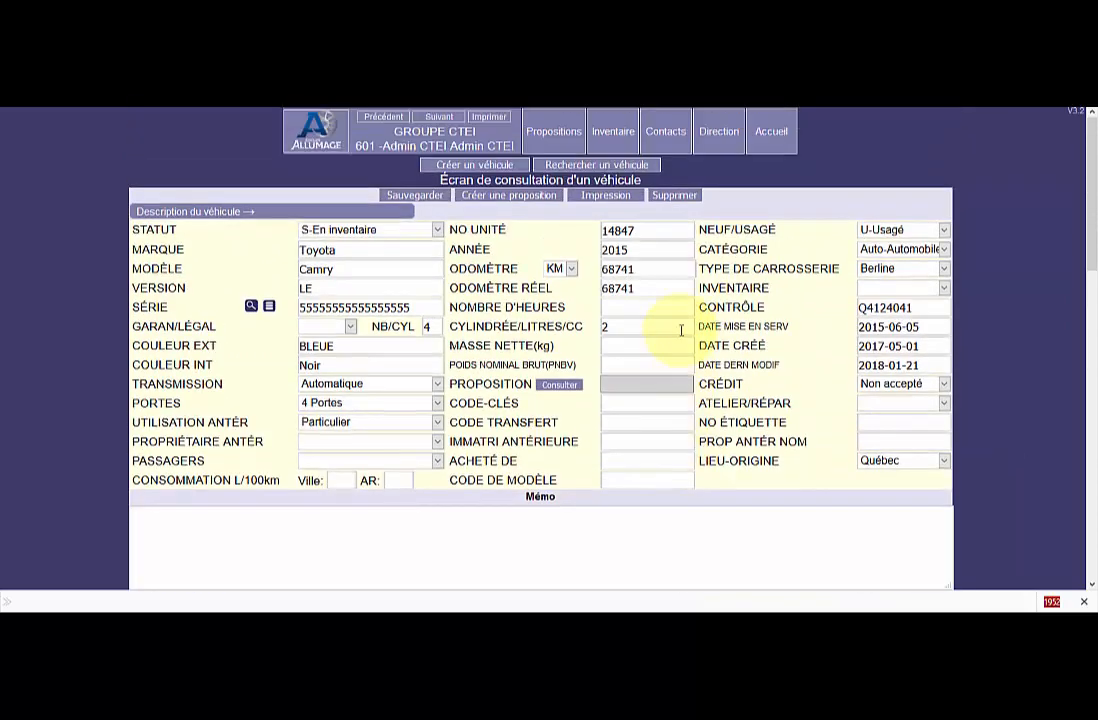
left_click(719, 130)
left_click(701, 203)
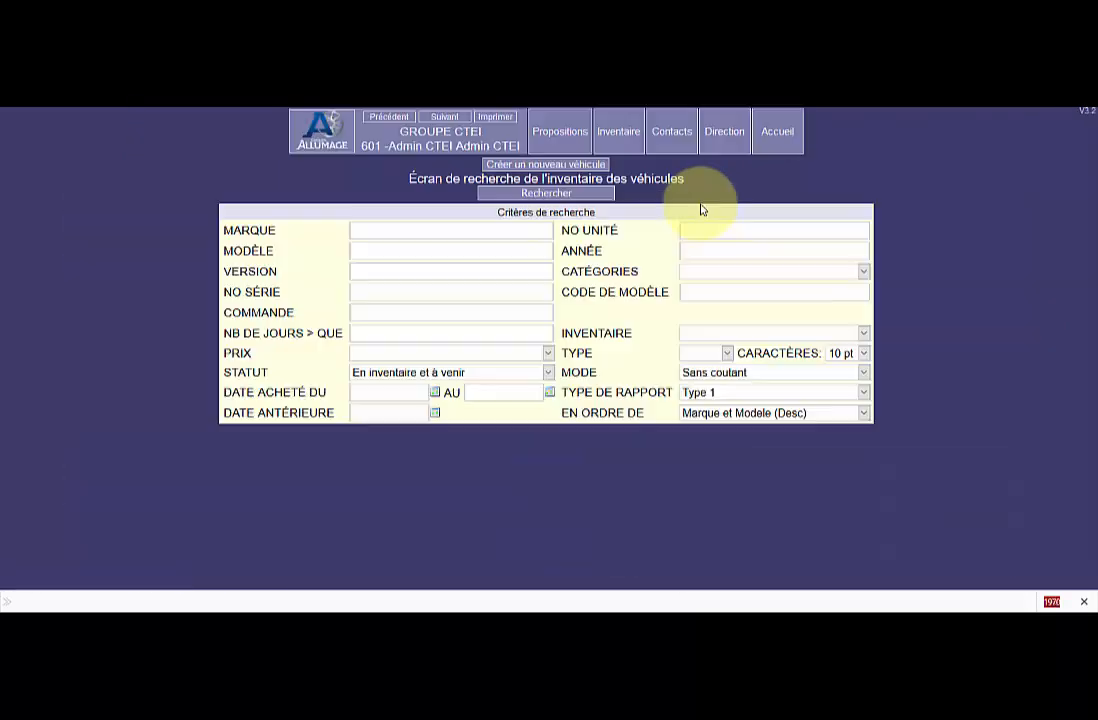
left_click(543, 194)
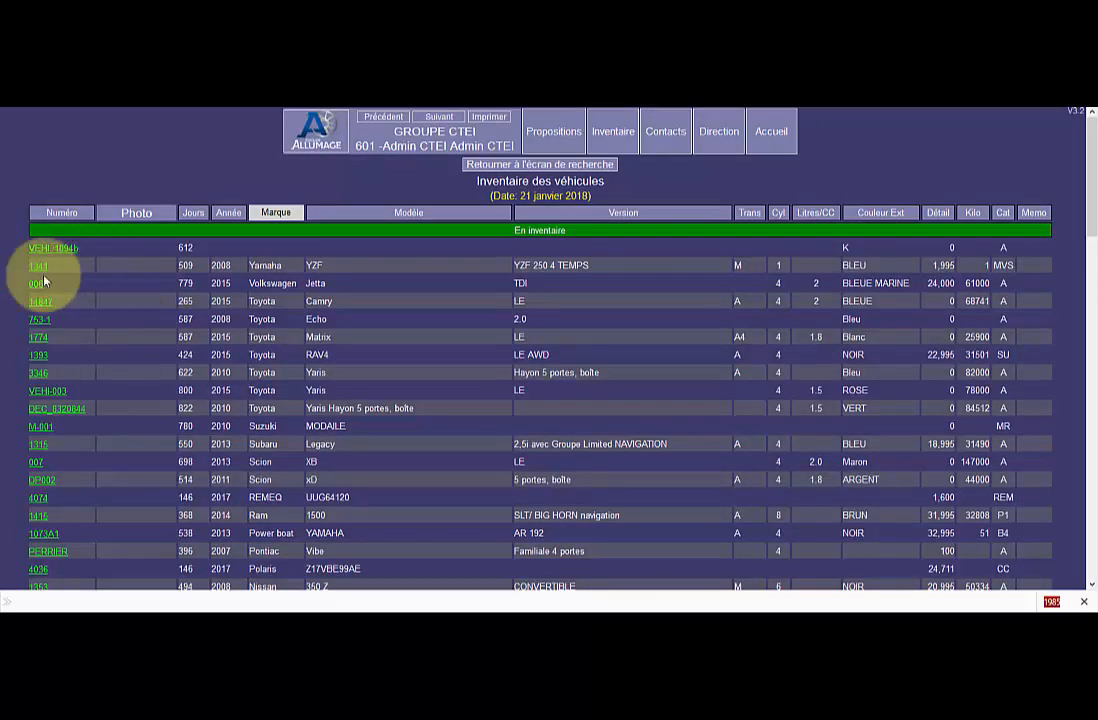
left_click(36, 290)
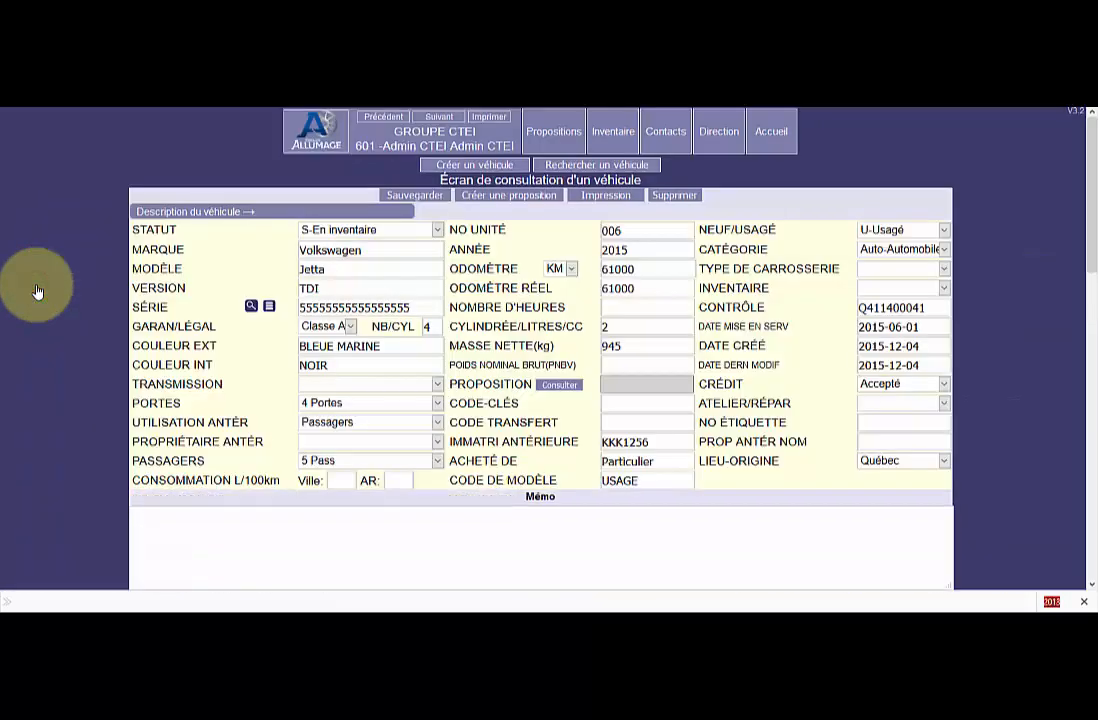
scroll(893, 422, "down", 2)
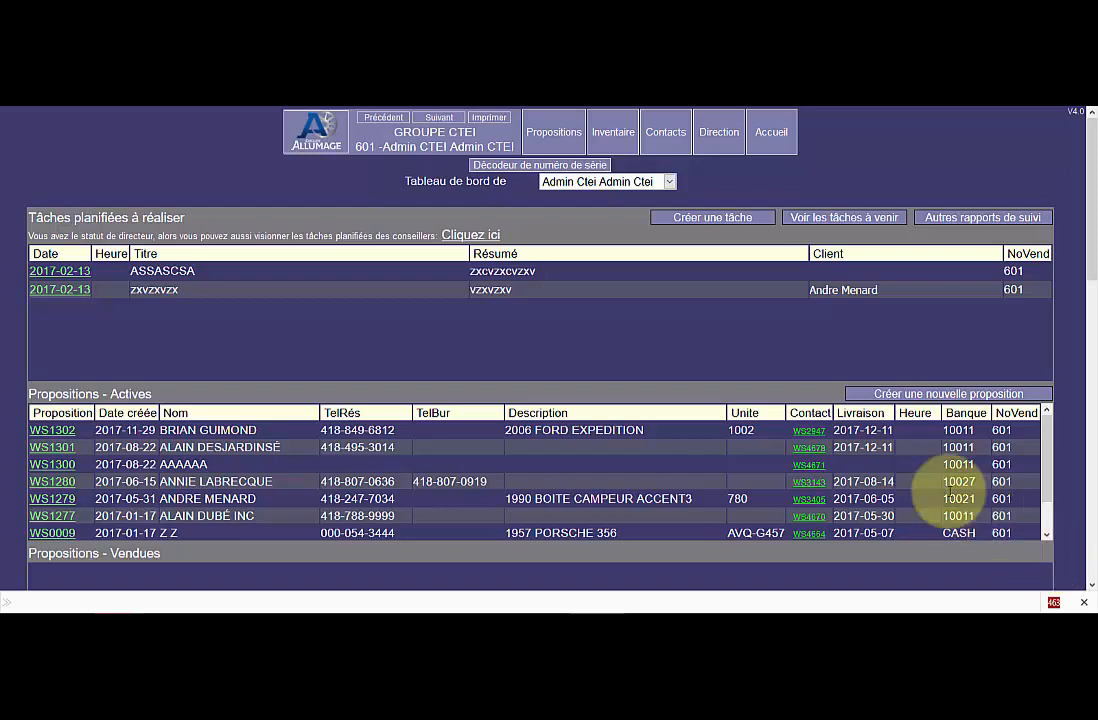
Open the screen for adding expenses to vehicles and select PNEUS RATTÉ as the supplier.
left_click(715, 140)
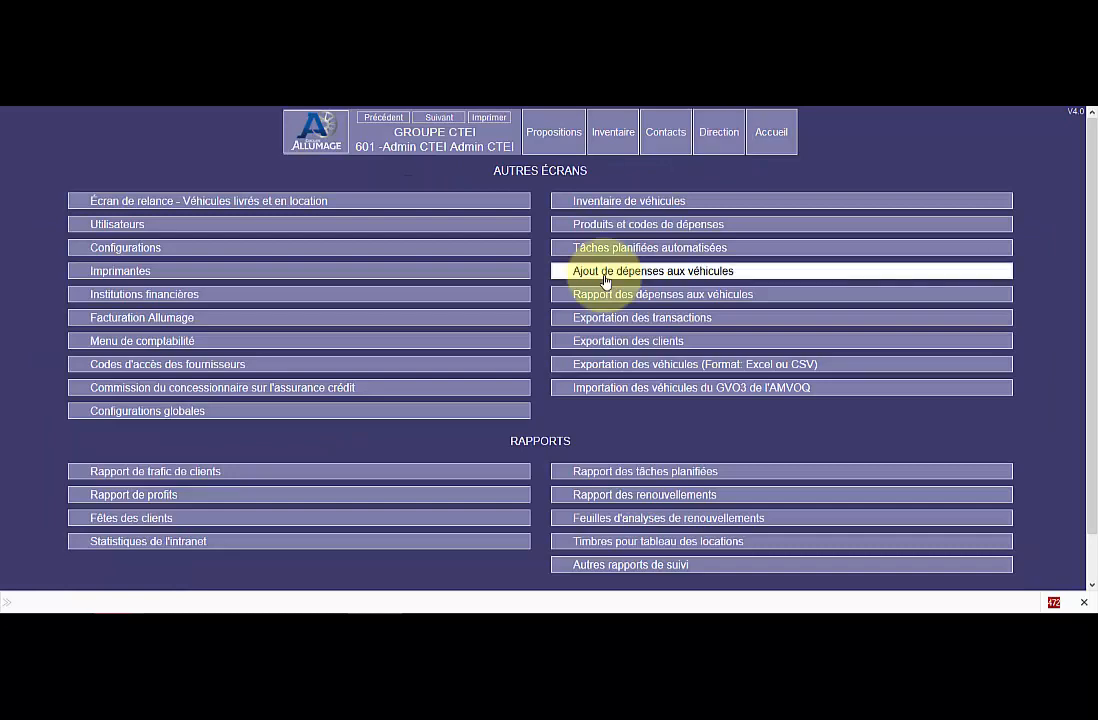
left_click(603, 280)
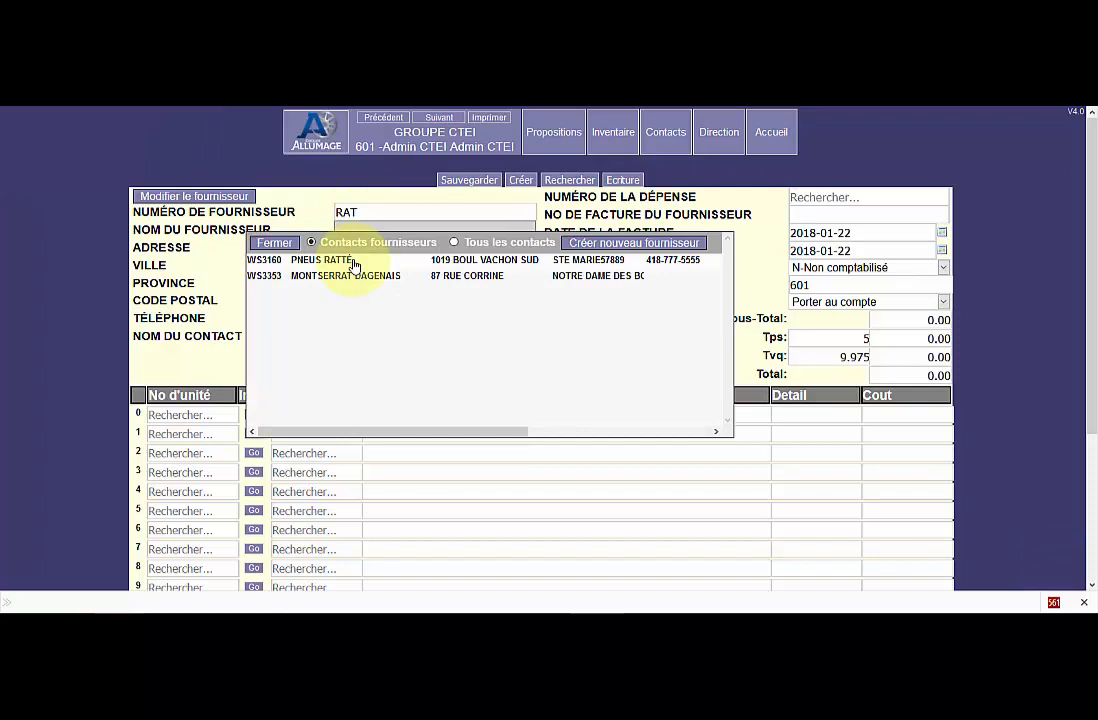
left_click(353, 261)
Fill line 0 with unit AVQ-2001, found by searching "123", and expense code DEP003 Antirouille, found by searching "ant".
left_click(188, 418)
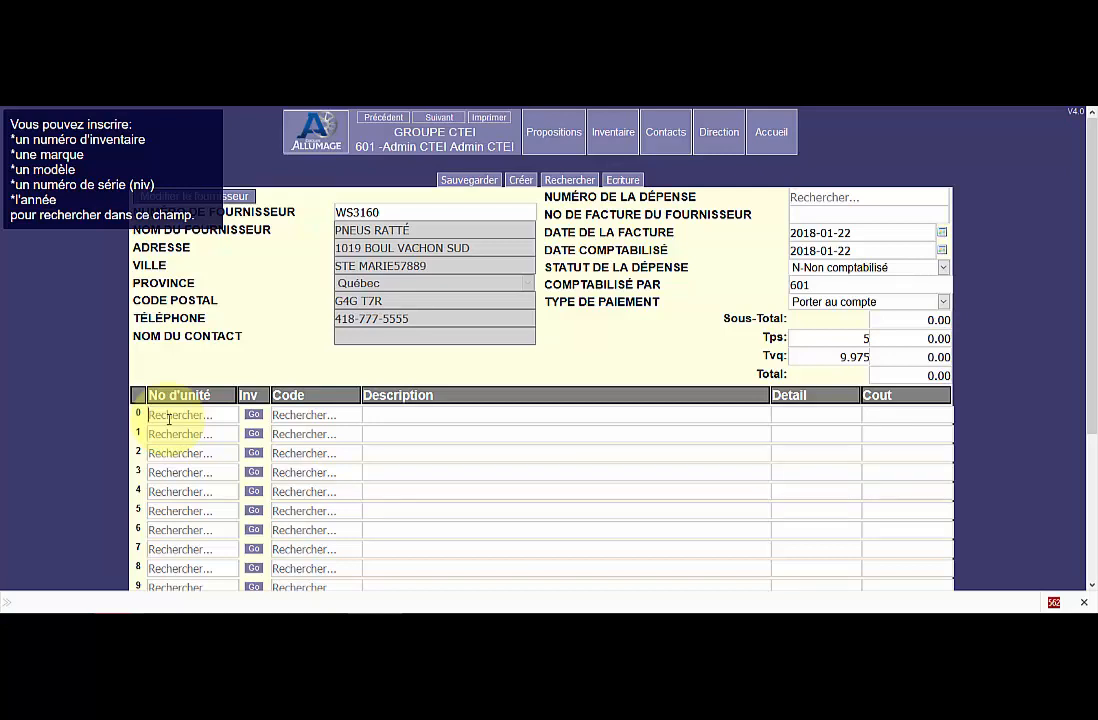
type("123")
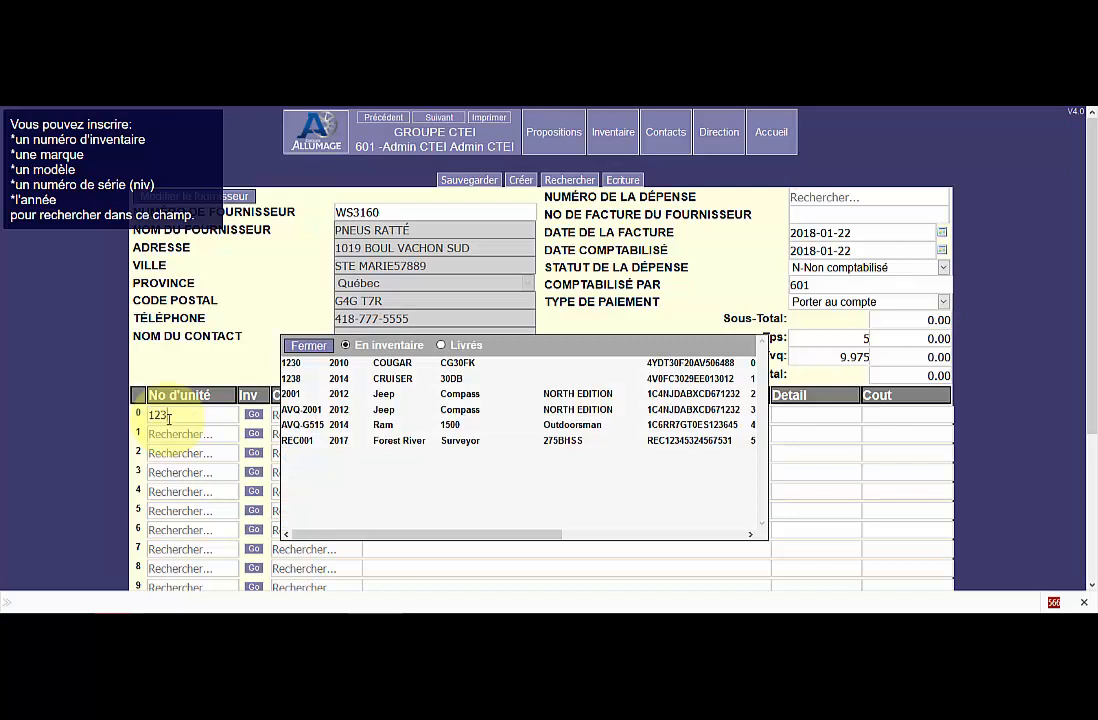
left_click(677, 409)
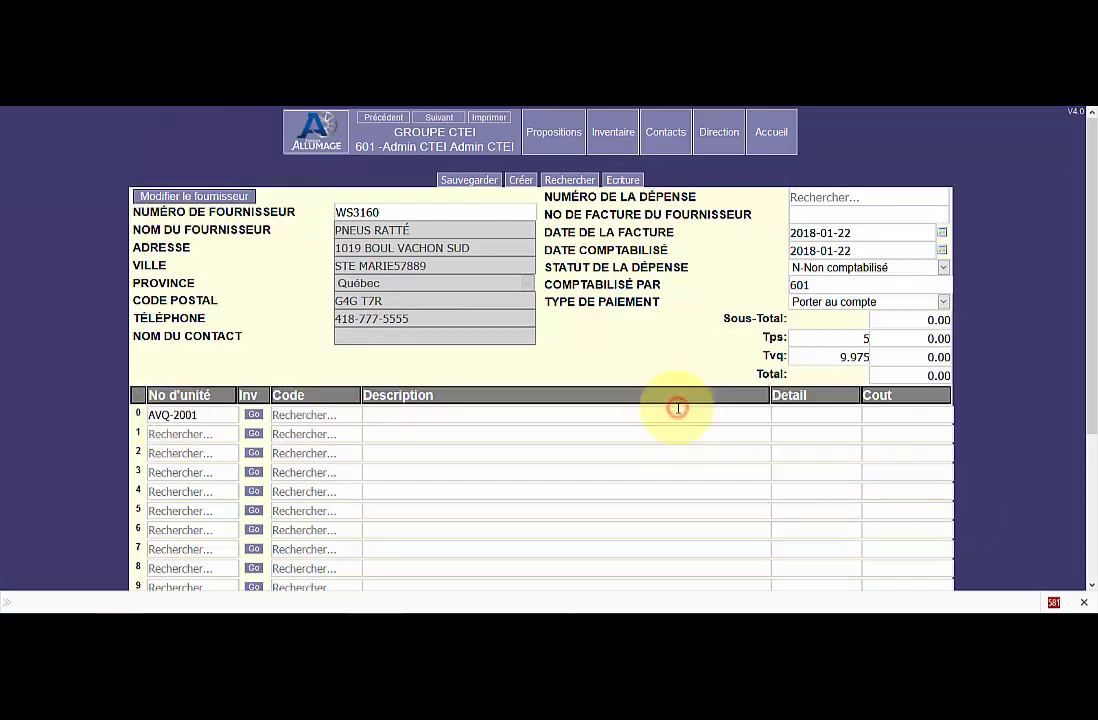
left_click(279, 414)
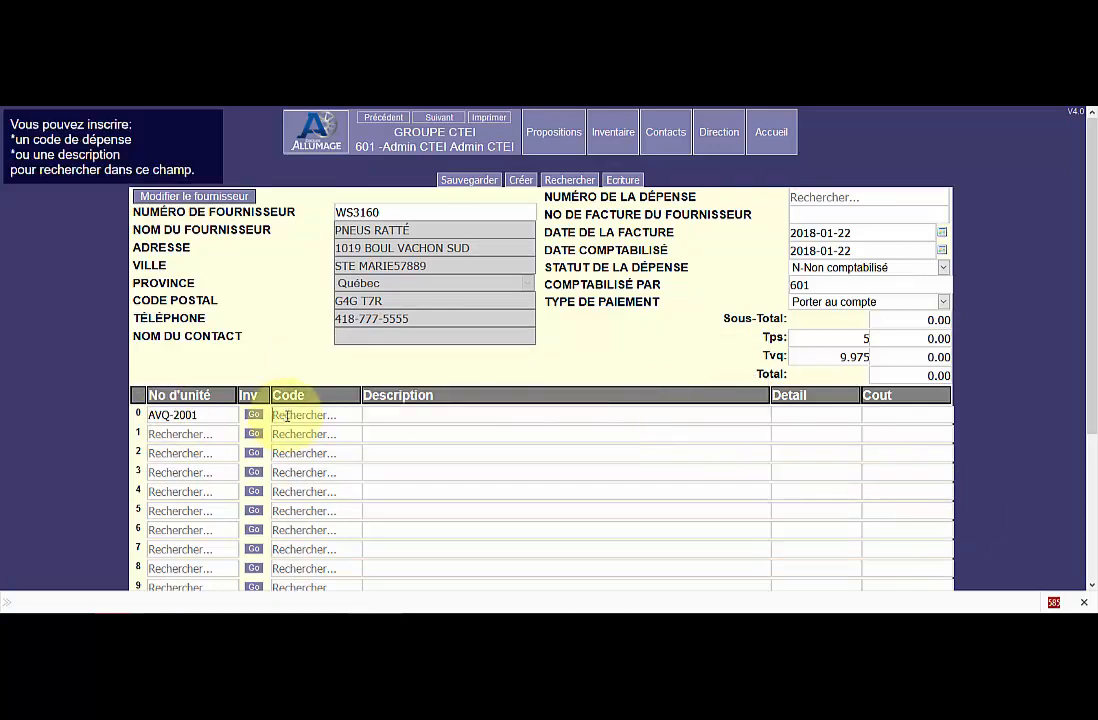
left_click(287, 416)
type("ant")
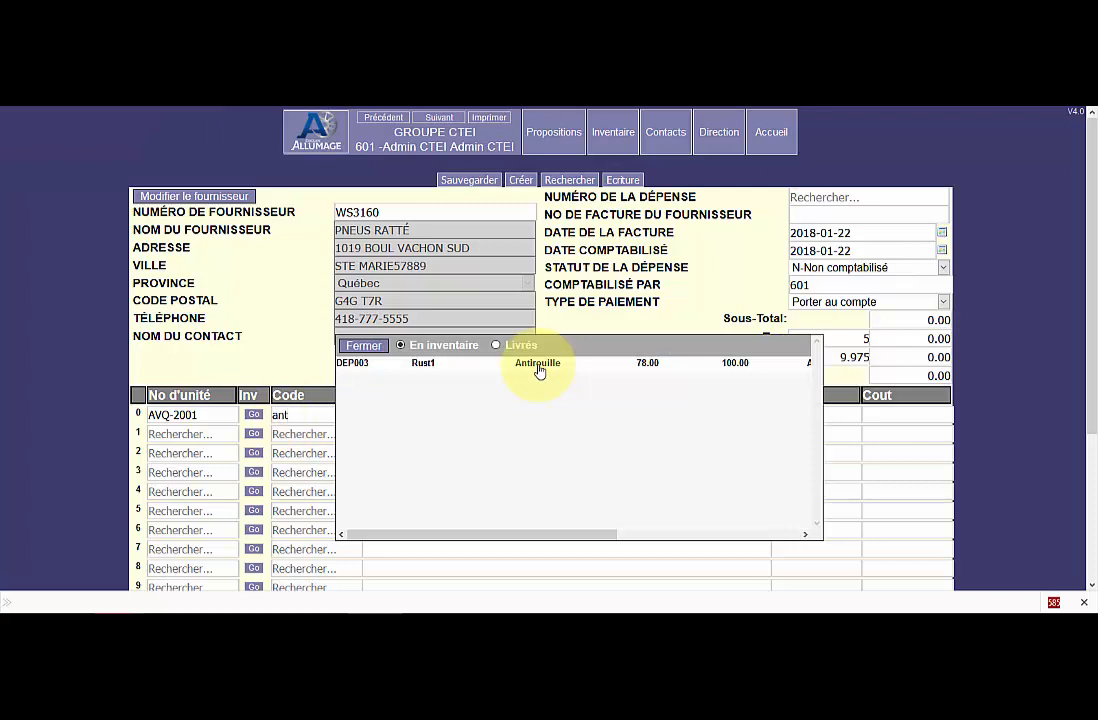
left_click(538, 366)
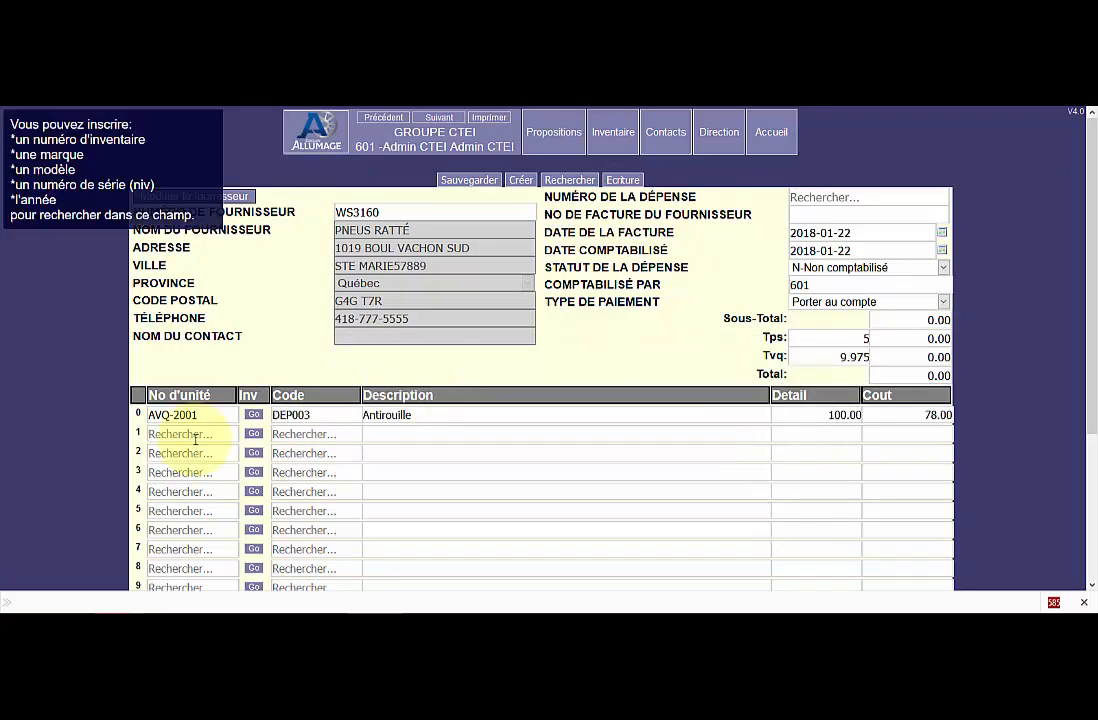
Fill line 1 with Ford F-150 unit 1396A, found by searching "f-15", and expense code DEP002 Nettoyage Intérieur, found by searching "net".
type("for")
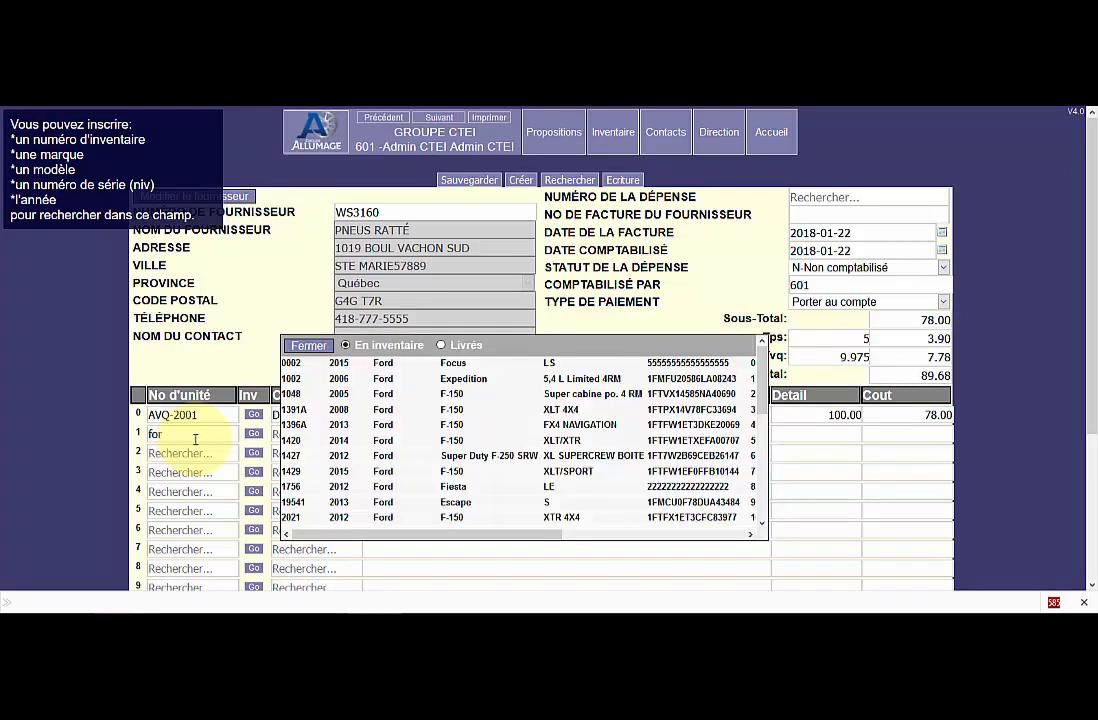
key("BackSpace")
key("BackSpace")
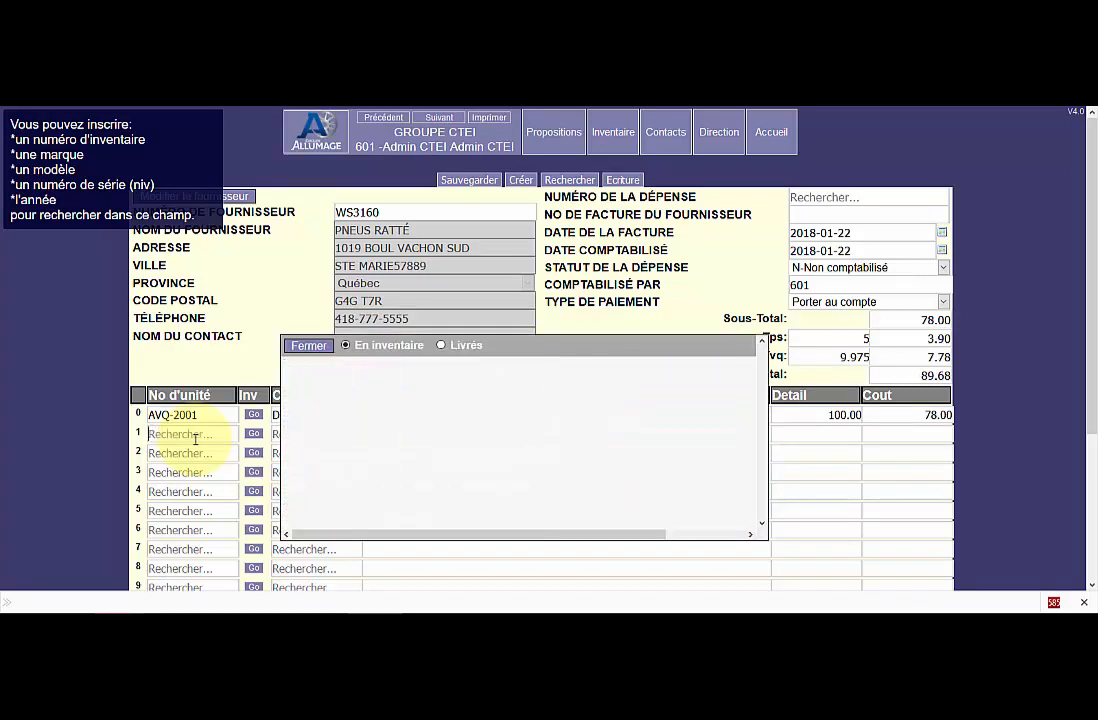
type("-15")
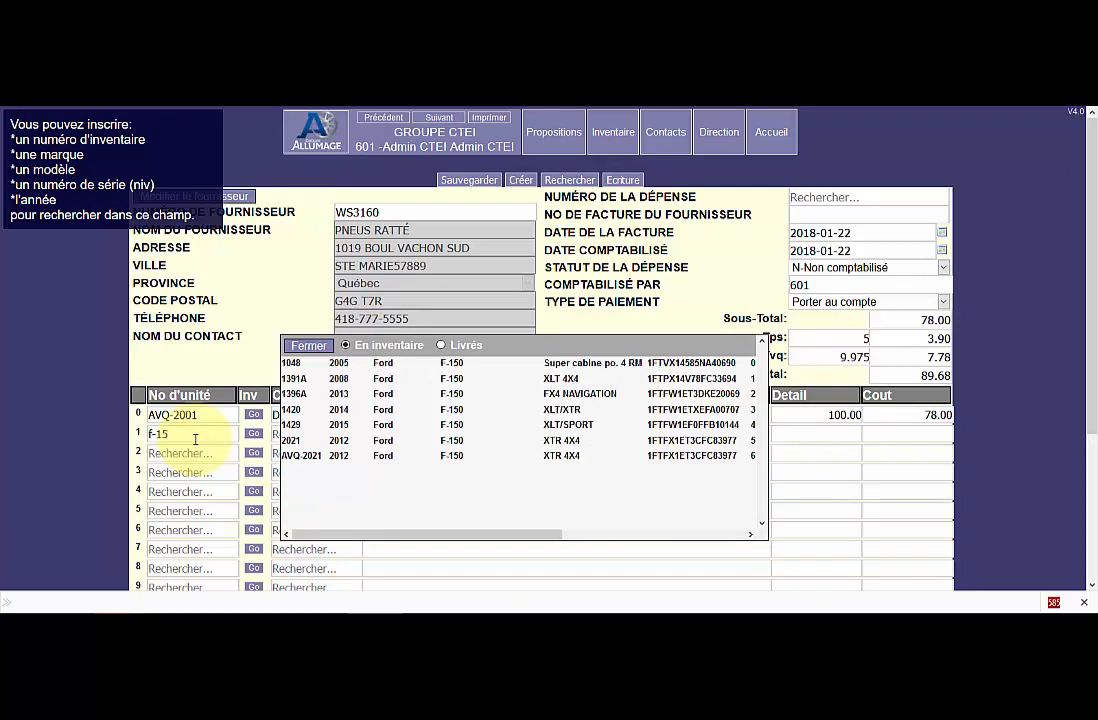
left_click(370, 438)
left_click(331, 434)
type("net")
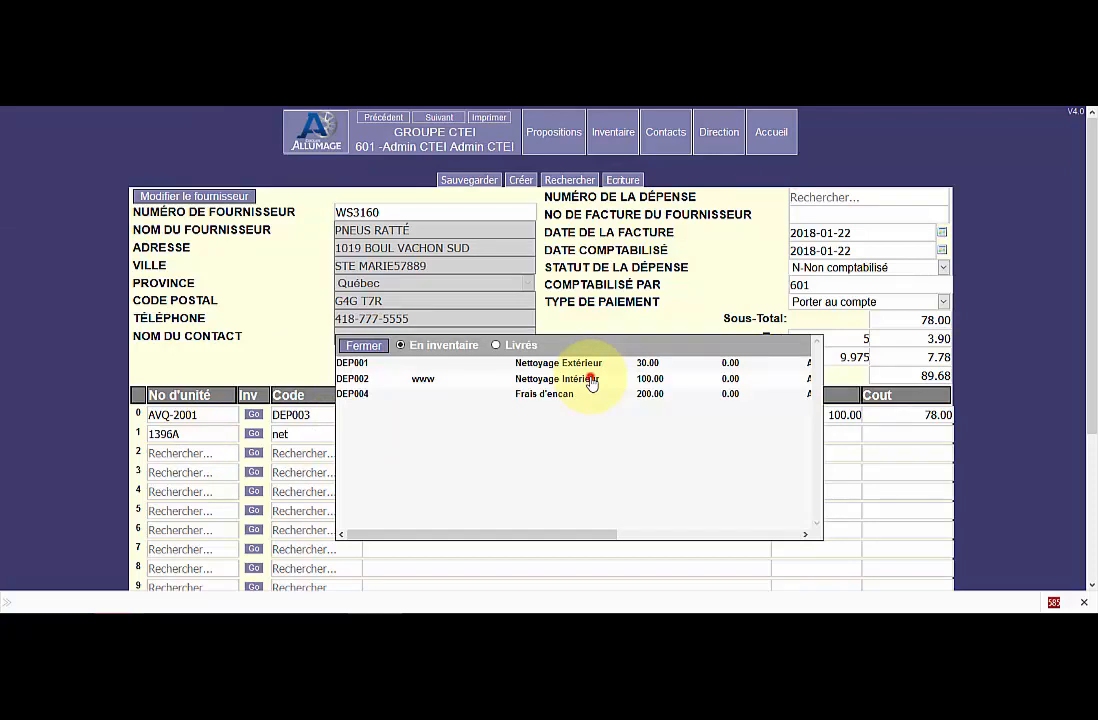
left_click(560, 379)
Set the Antirouille line's retail price to 0.00 and cost to 70.00, set the Nettoyage Intérieur cost to 200.00, and save the expense.
left_click(838, 416)
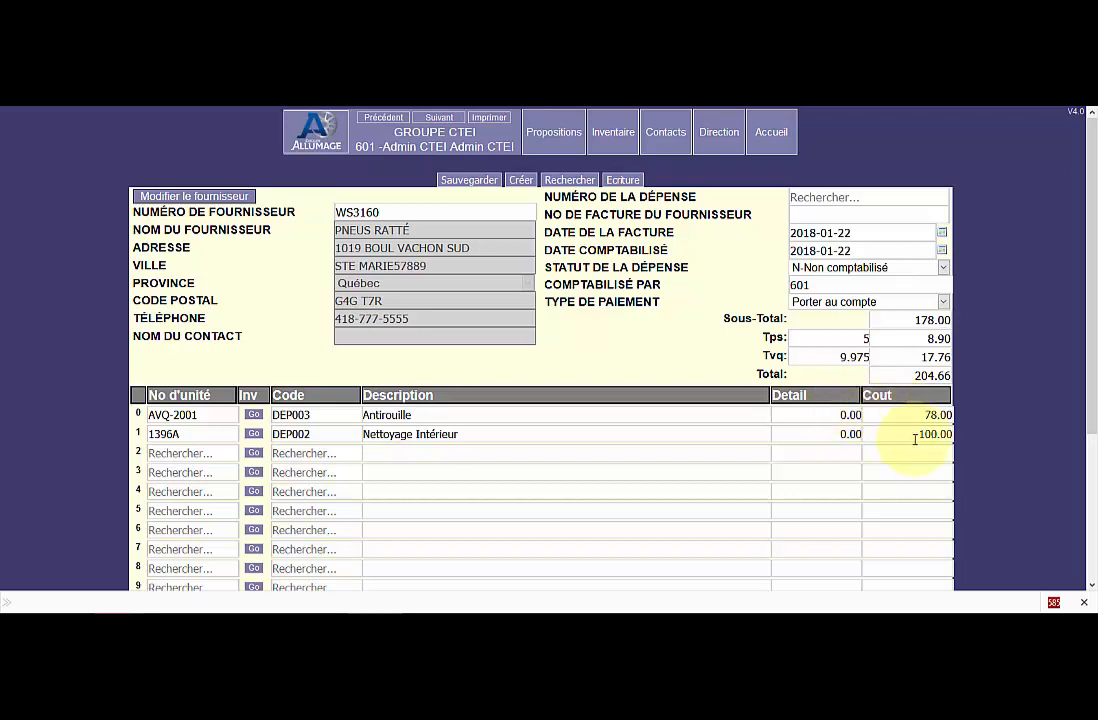
double_click(945, 415)
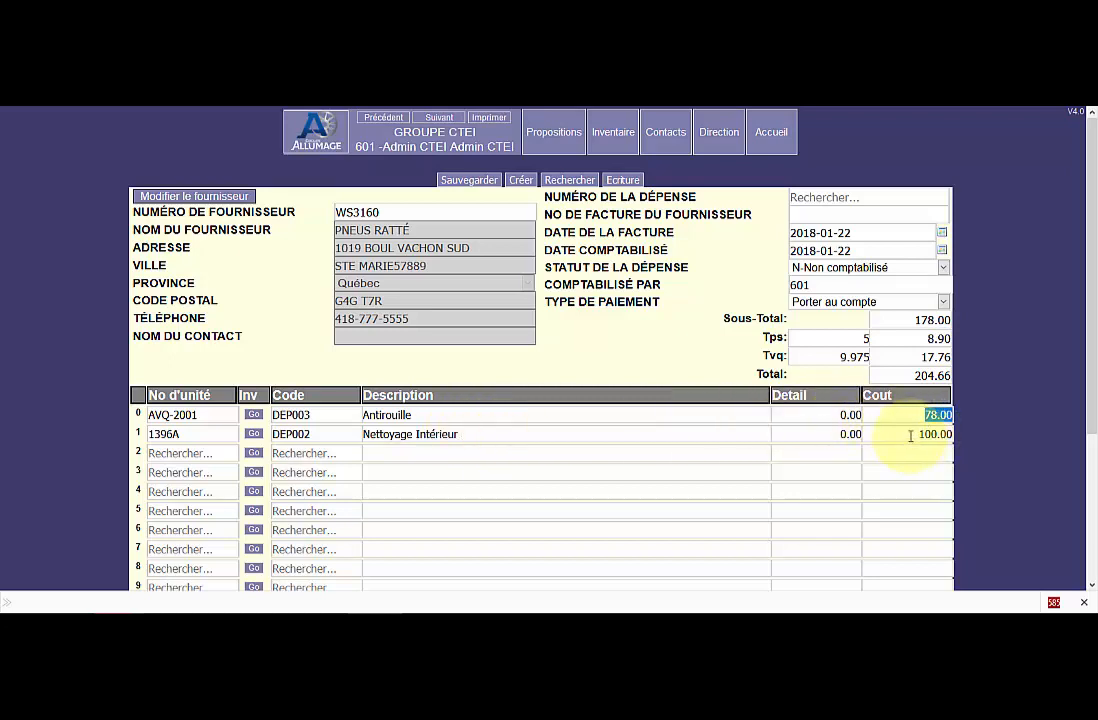
left_click(920, 330)
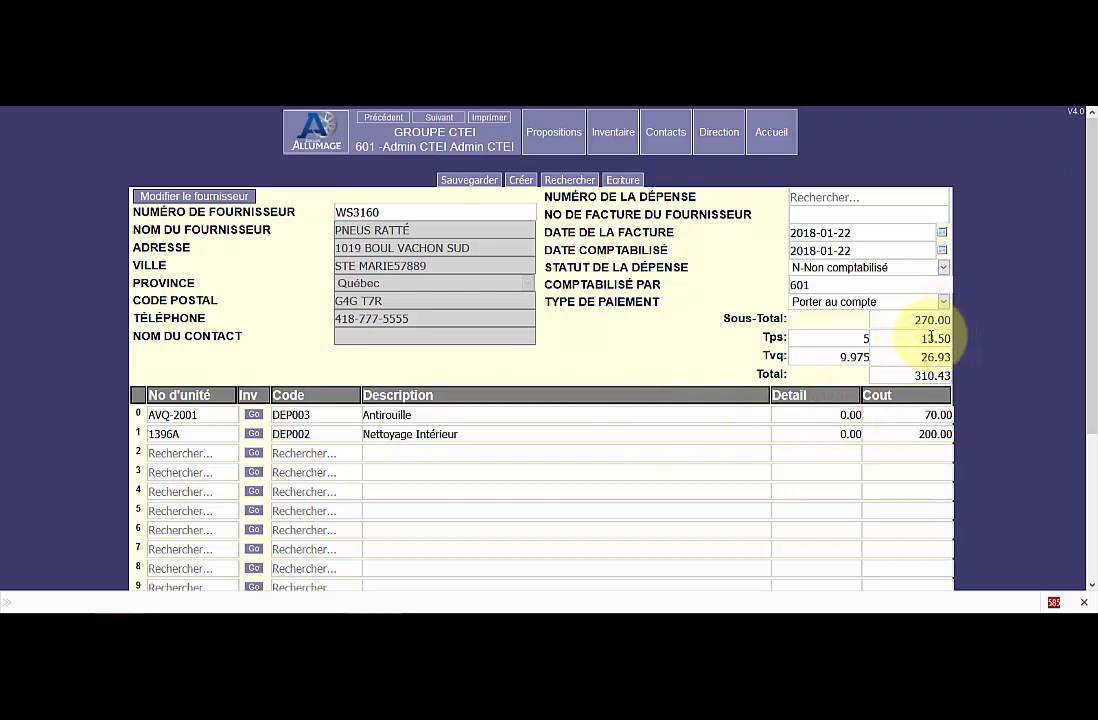
left_click(463, 181)
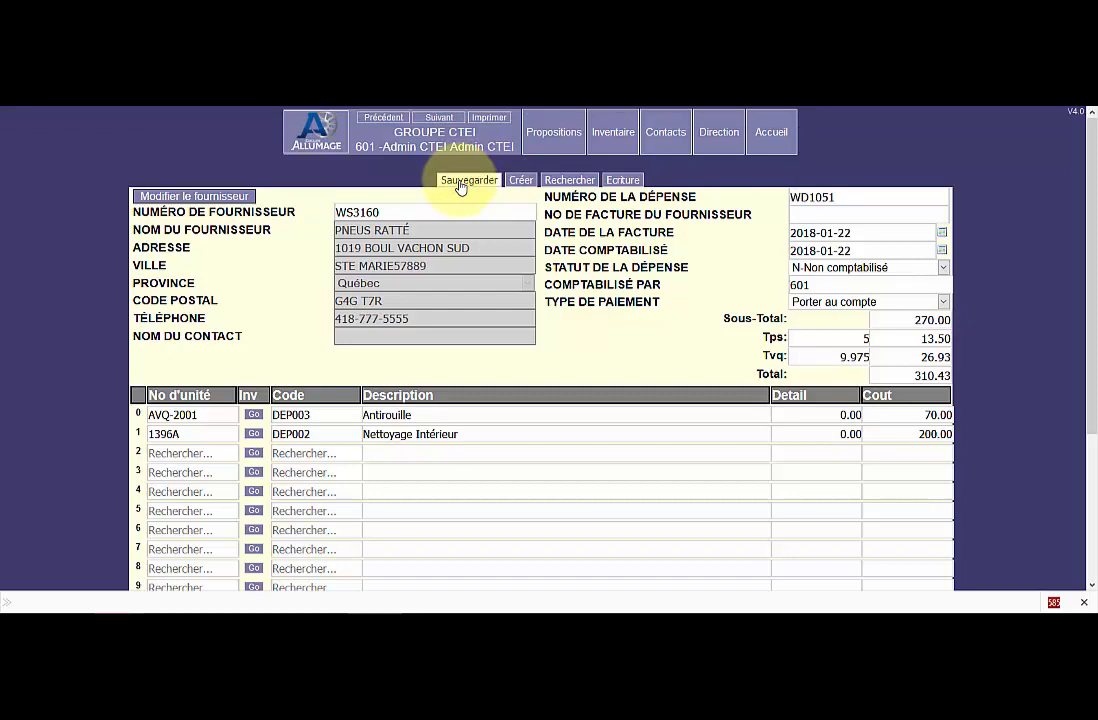
Open vehicle AVQ-2001 from its expense line, review its expense list, and reopen the newly saved Antirouille expense from there.
left_click(253, 416)
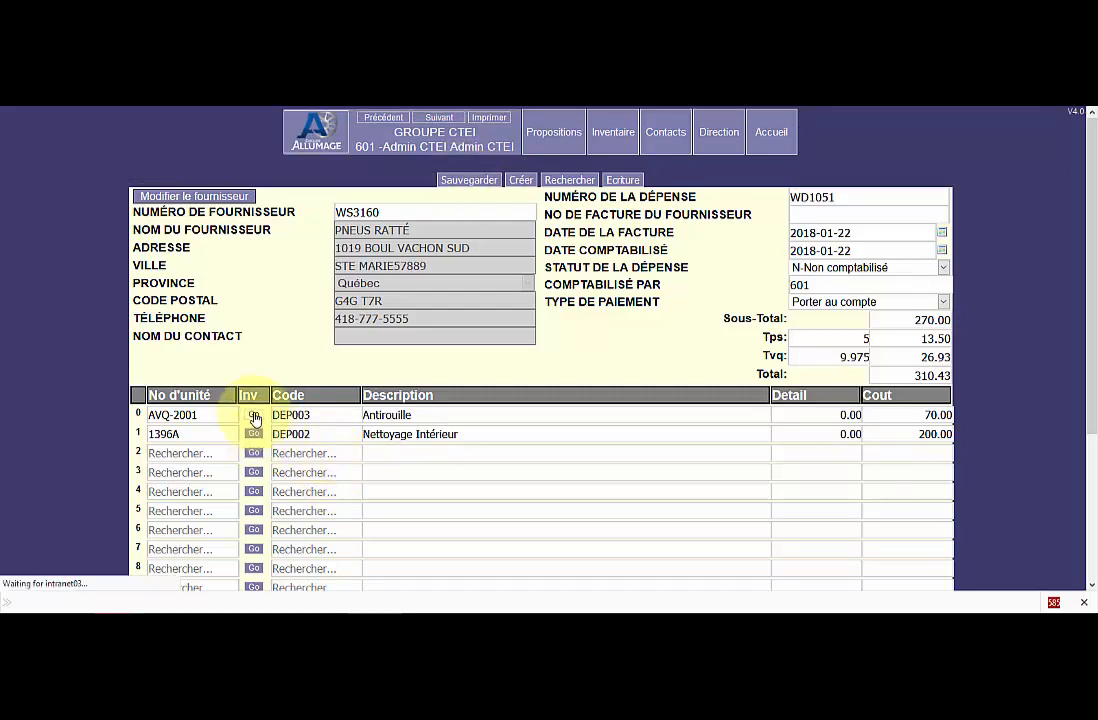
scroll(564, 478, "down", 3)
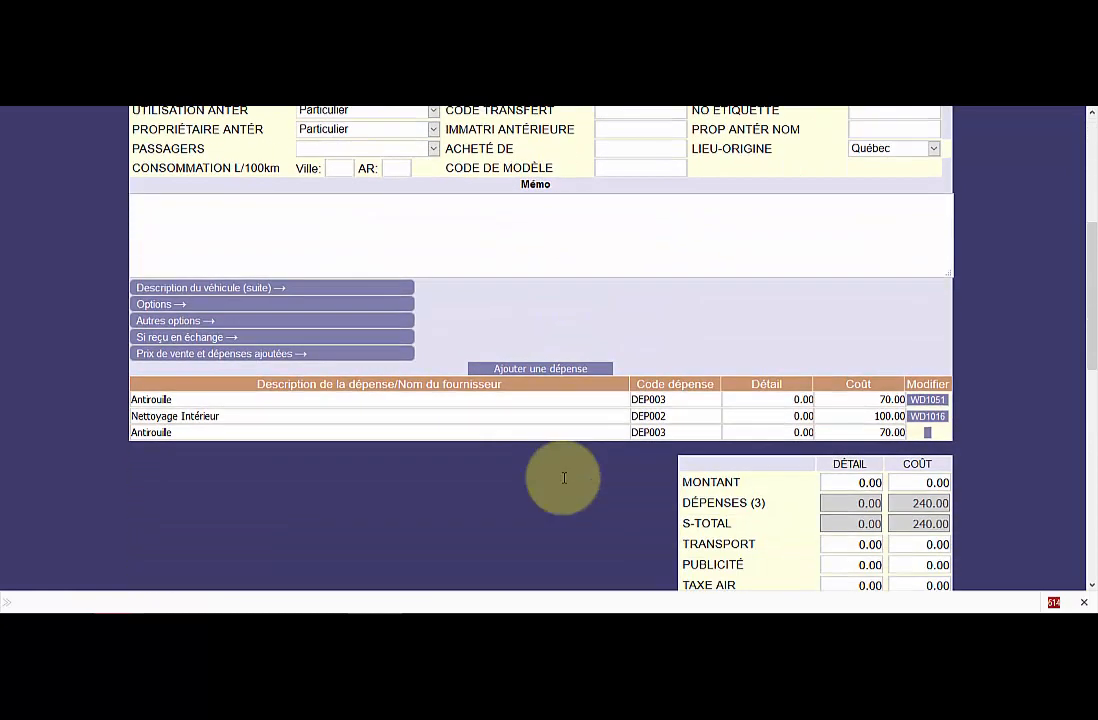
left_click(933, 401)
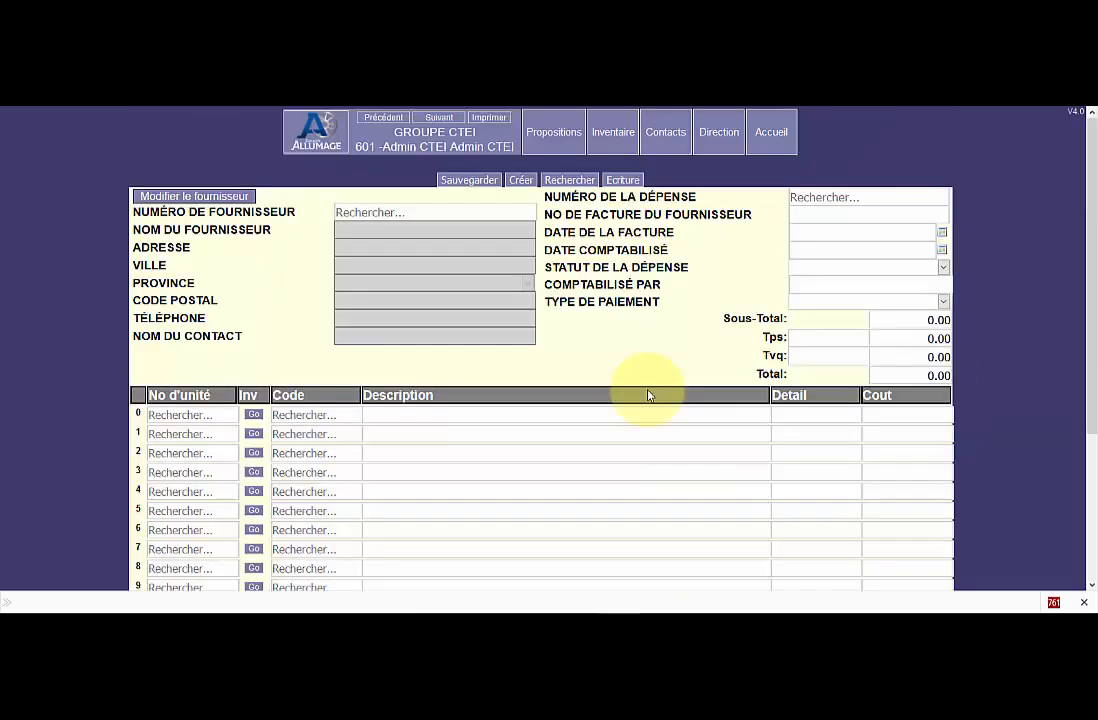
Start a new vehicle expense and search for its supplier with "rat", extending the search to all contacts.
mouse_move(791, 193)
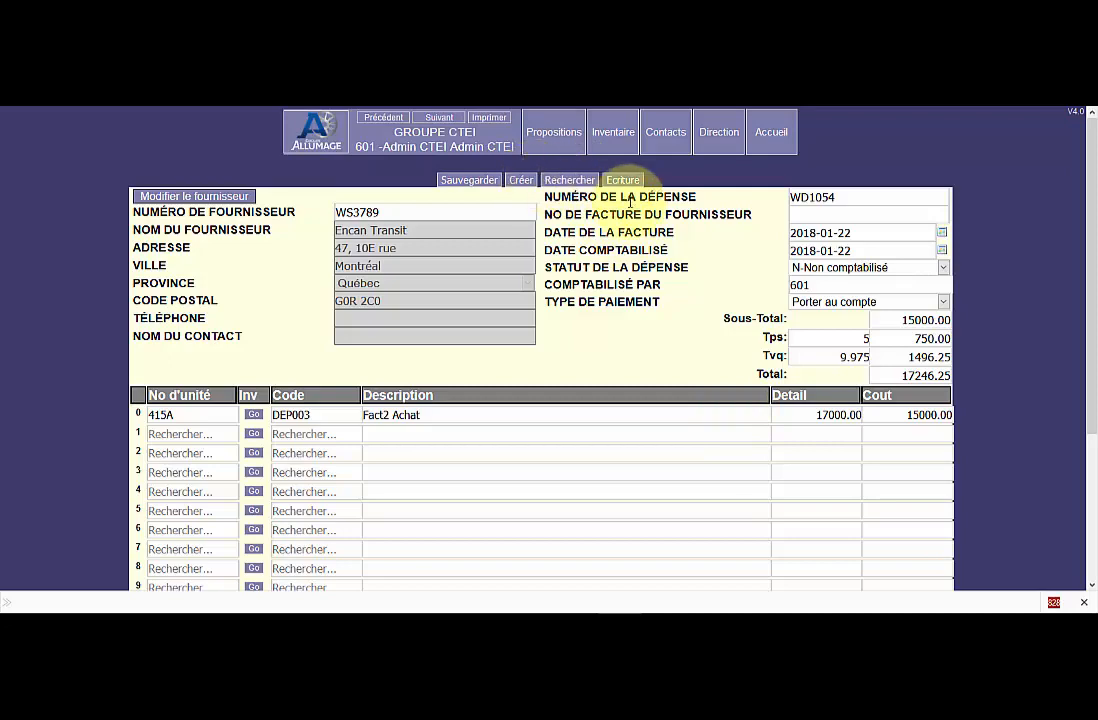
left_click(519, 180)
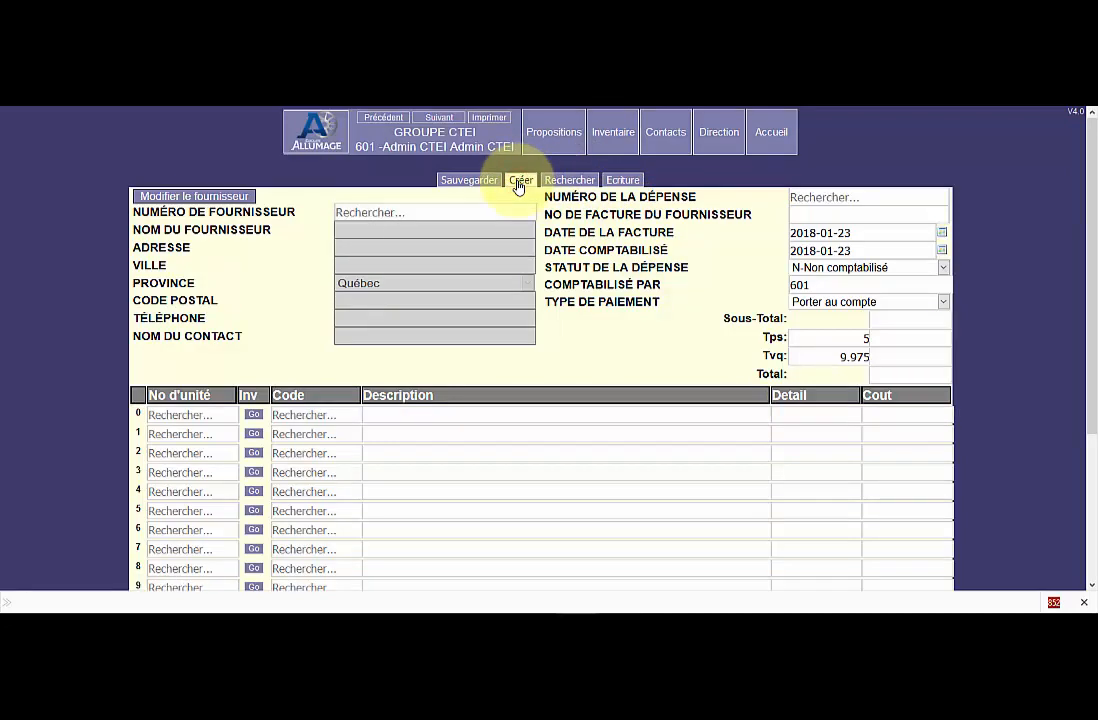
left_click(366, 214)
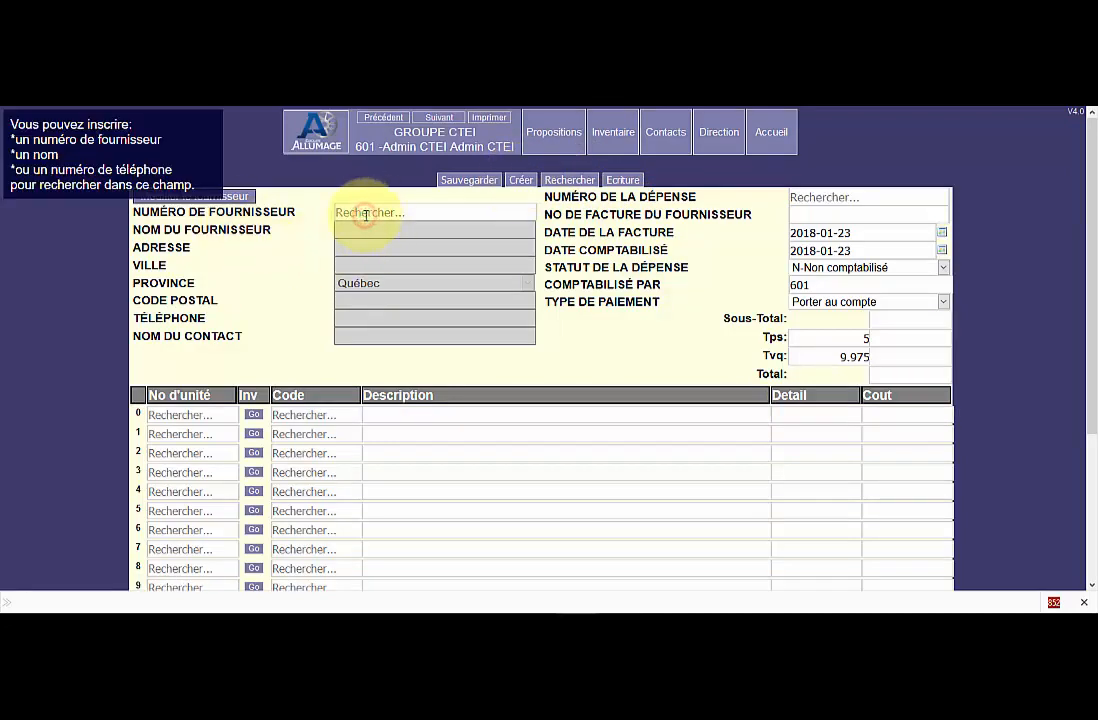
type("rat")
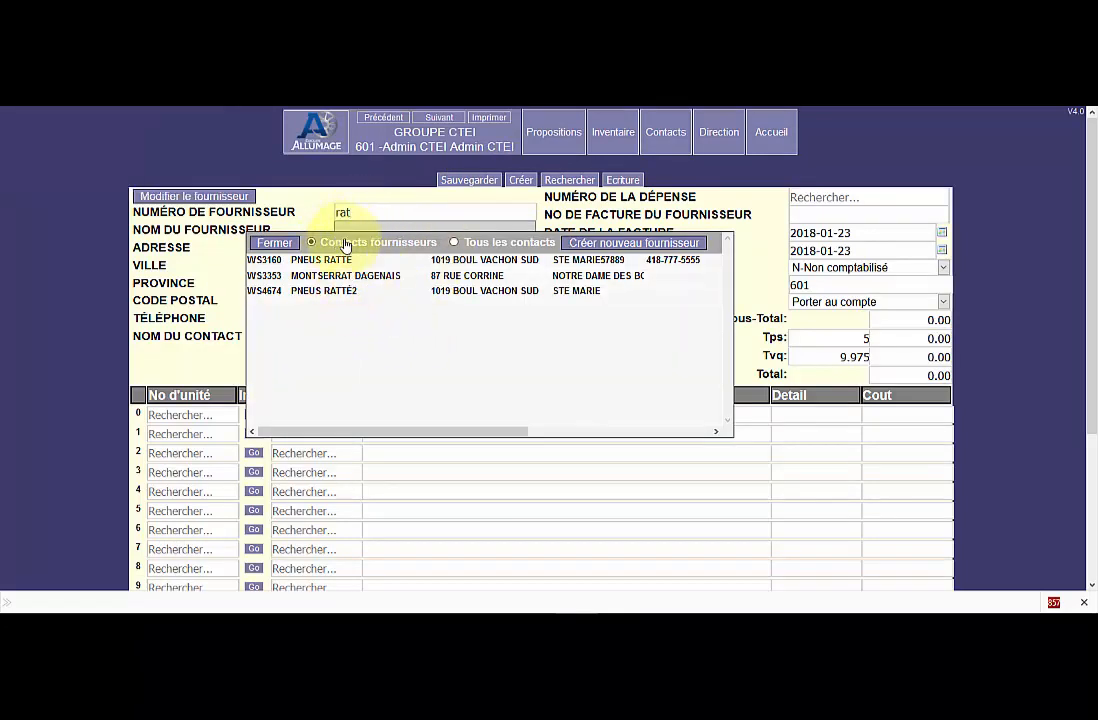
left_click(455, 243)
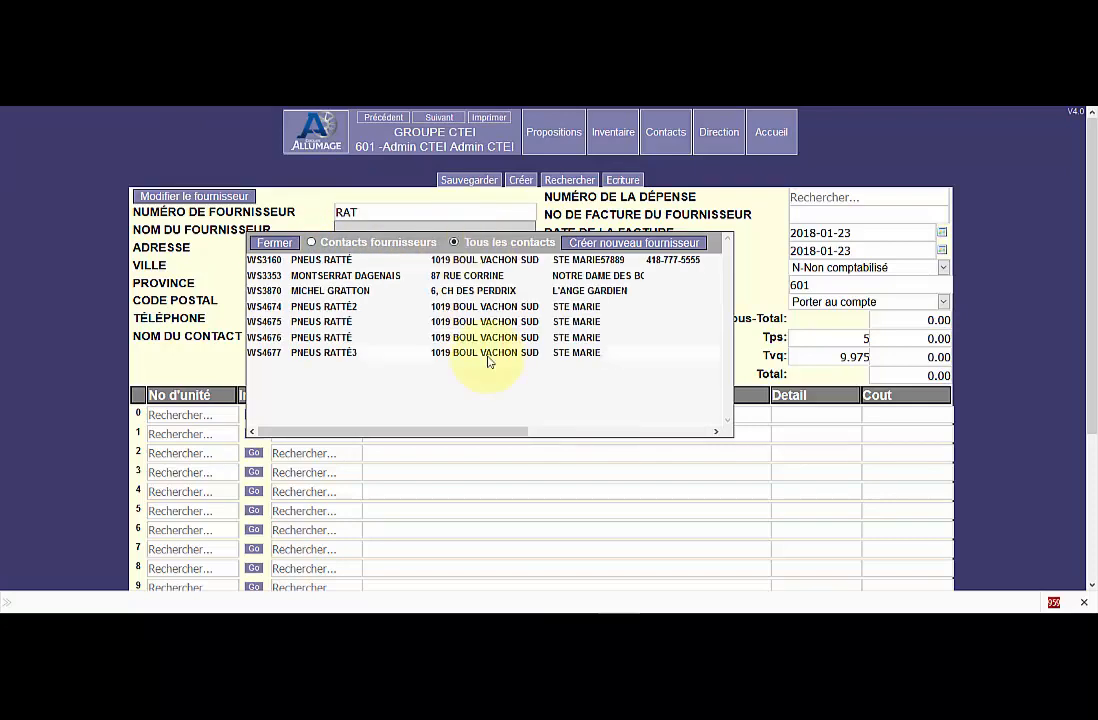
Create the new supplier GARAGE CHOSE BINNE with its address, postal code, phone number and contact name, and save it.
left_click(612, 246)
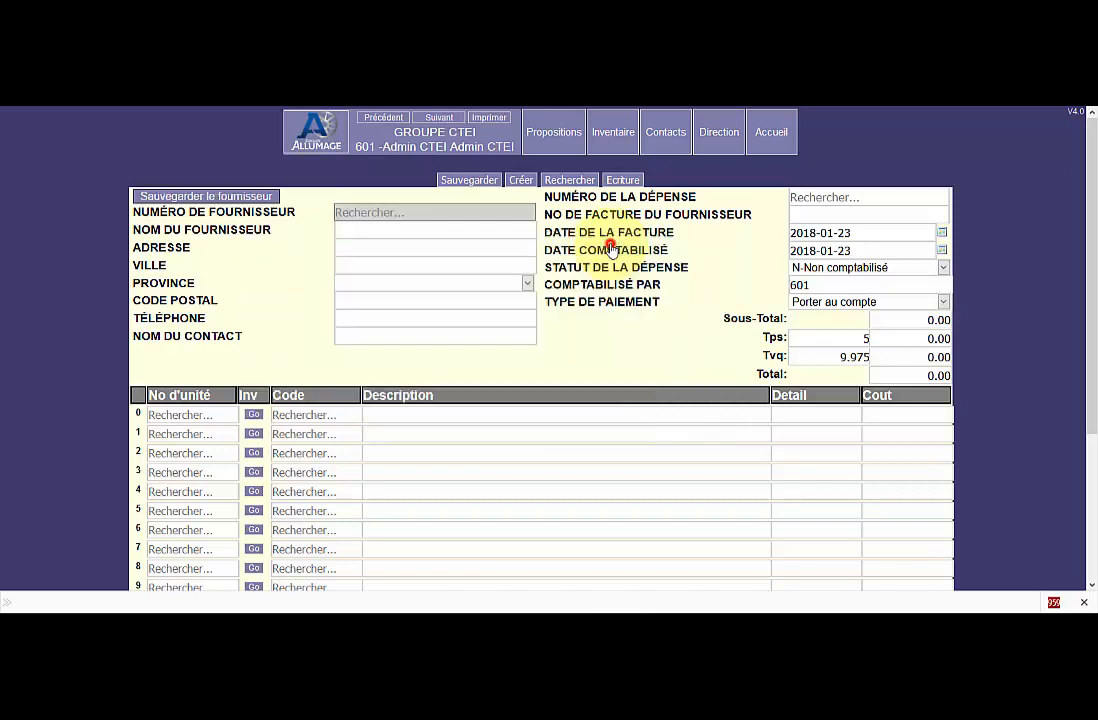
left_click(398, 230)
type("GARAGE CHOSE B")
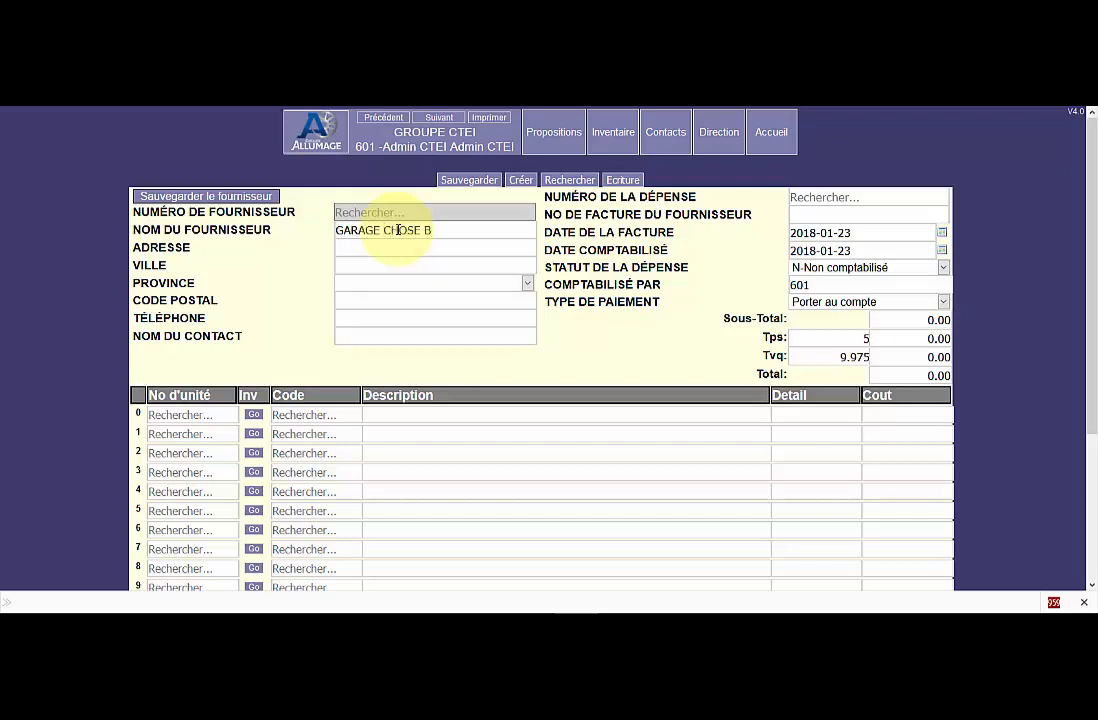
type("INNE")
key("Tab")
type("2312")
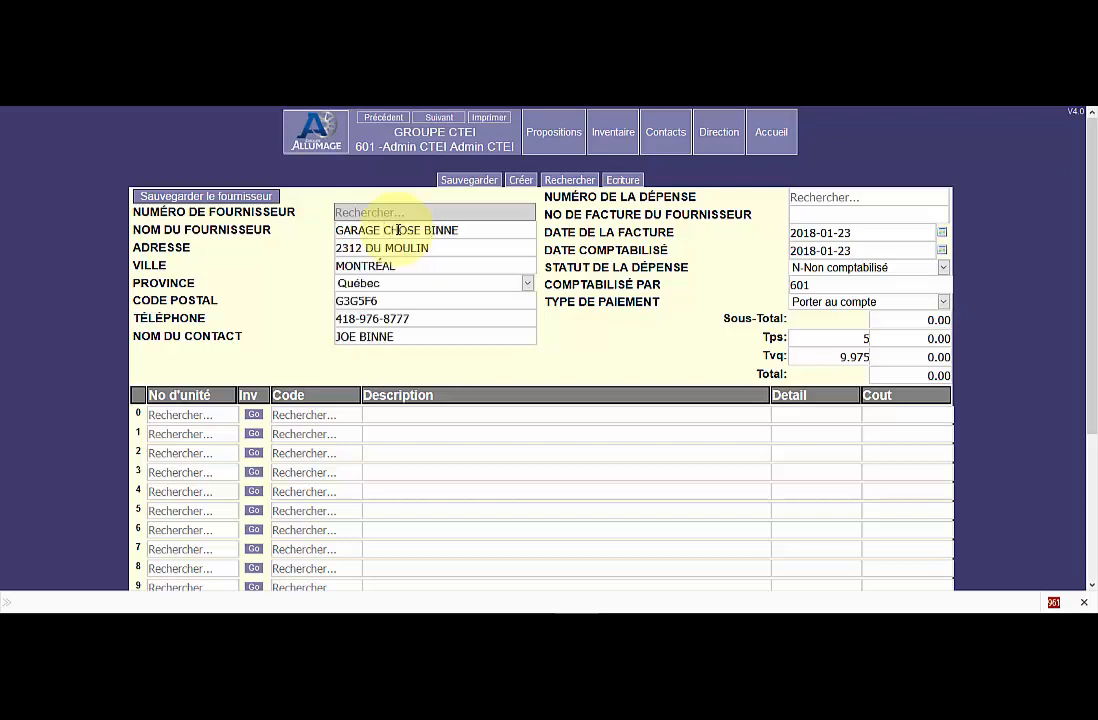
left_click(222, 196)
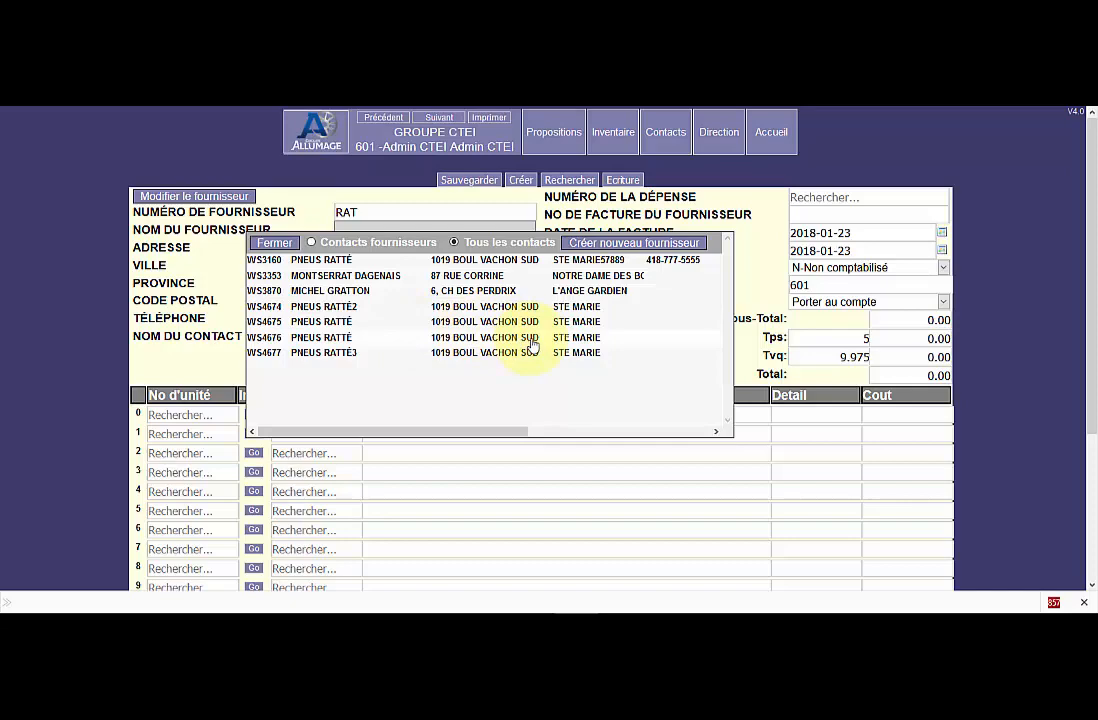
Open the second contact in the full contact list and set Fournisseur to Oui in its additional details.
left_click(672, 136)
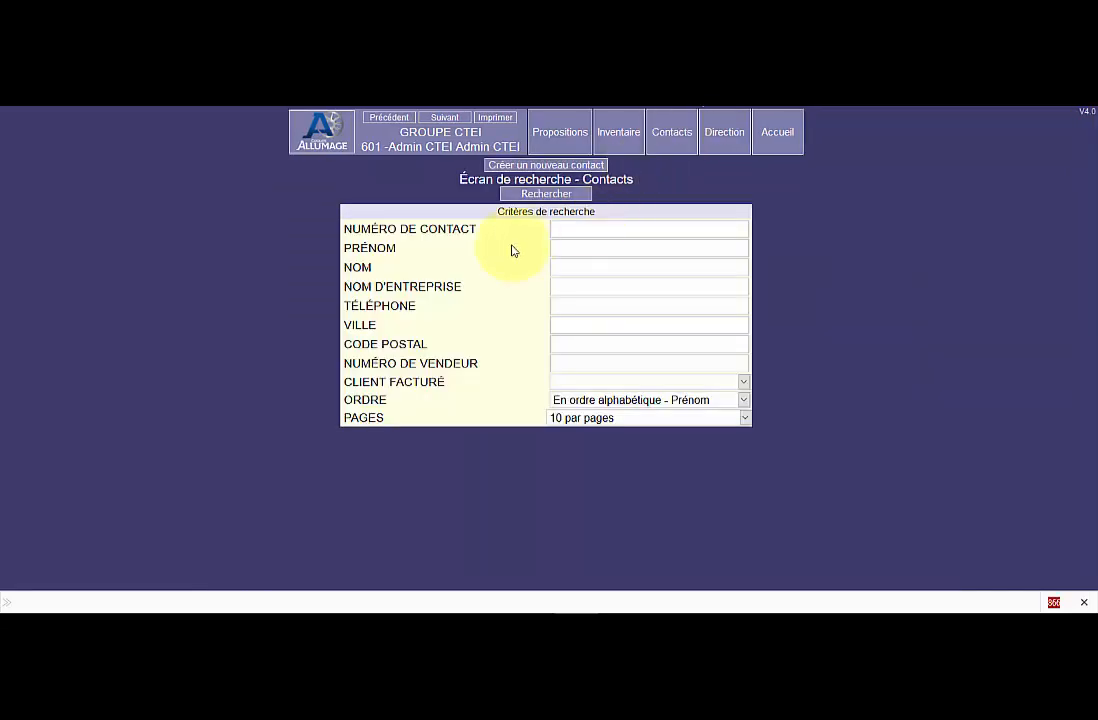
left_click(537, 195)
left_click(240, 315)
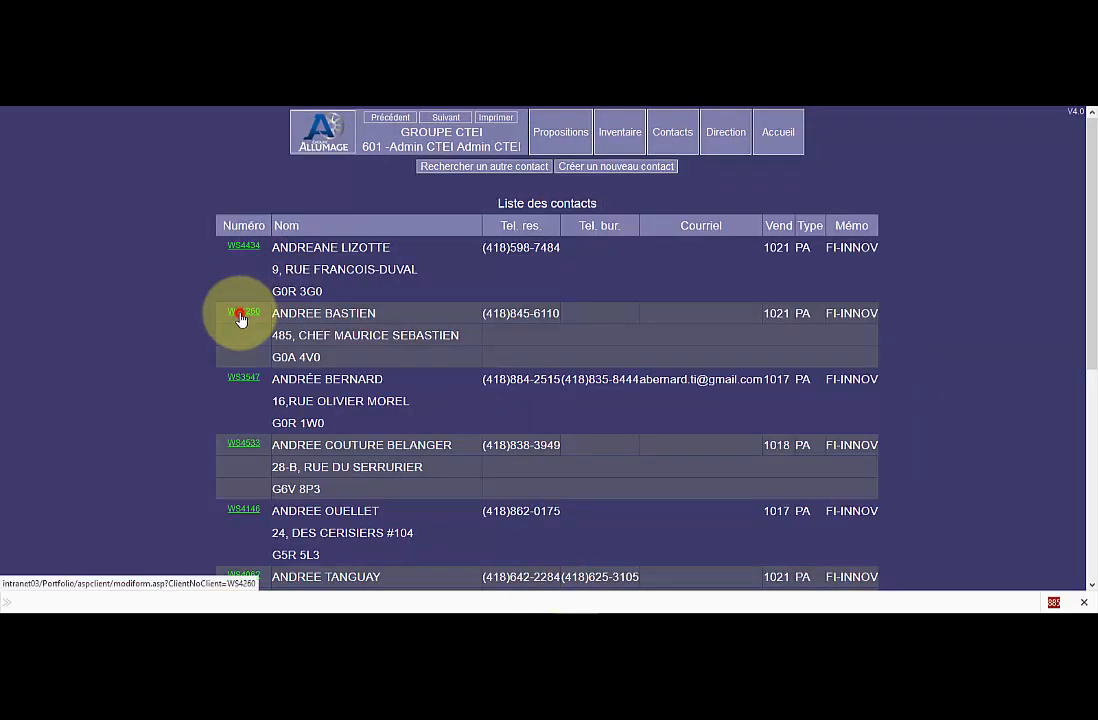
left_click(511, 200)
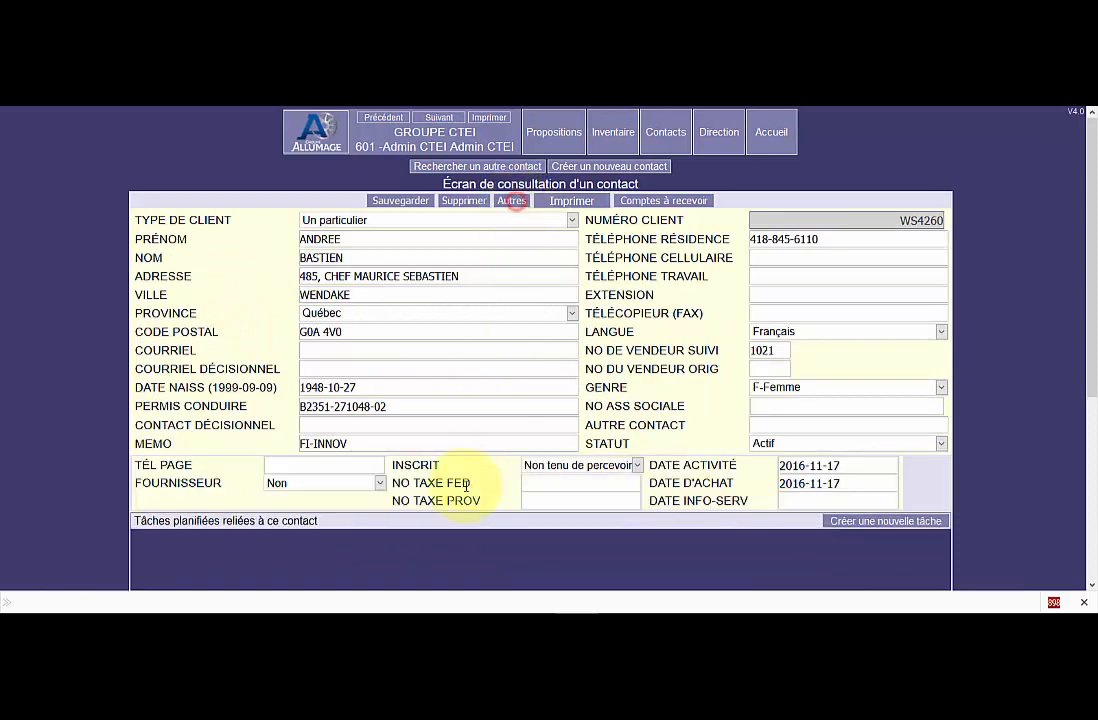
left_click(295, 486)
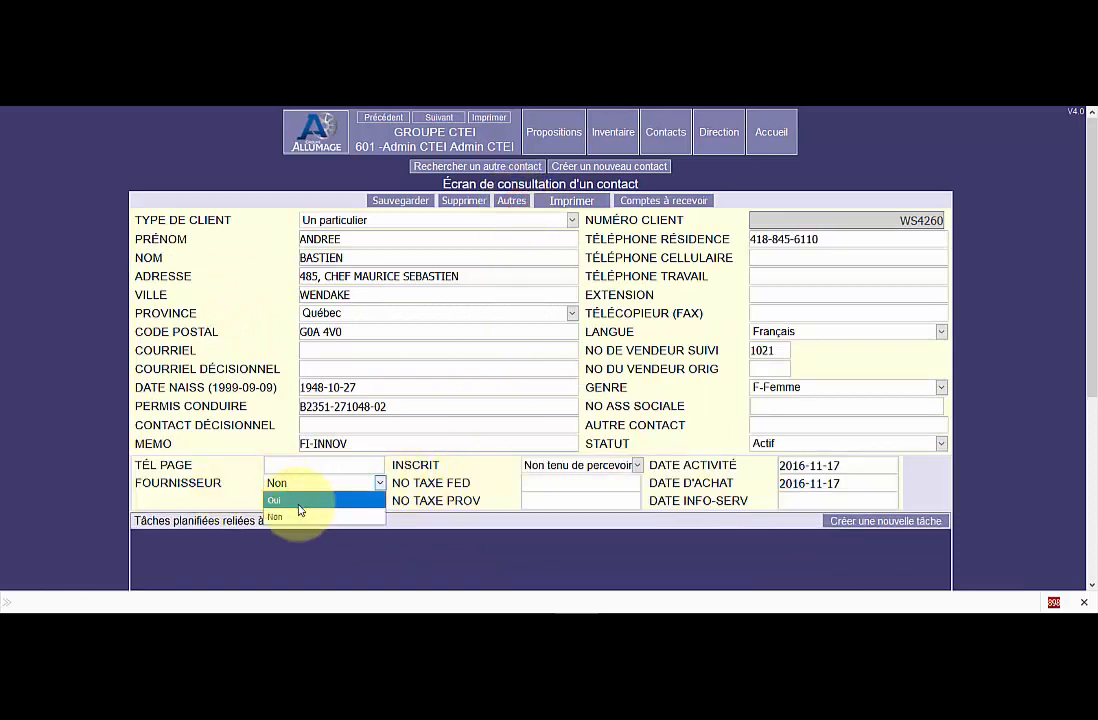
left_click(298, 502)
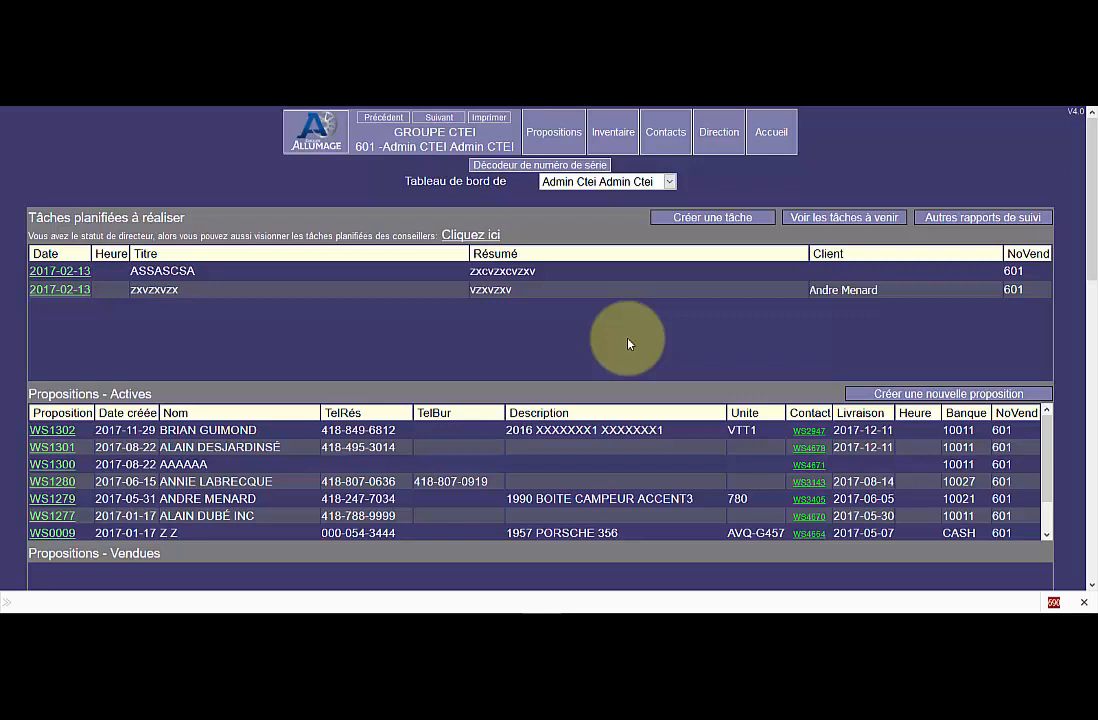
Run the vehicle expense management report for 2018-01-01 to 2018-01-31, ordered by No d'unités, and review its lines.
left_click(718, 136)
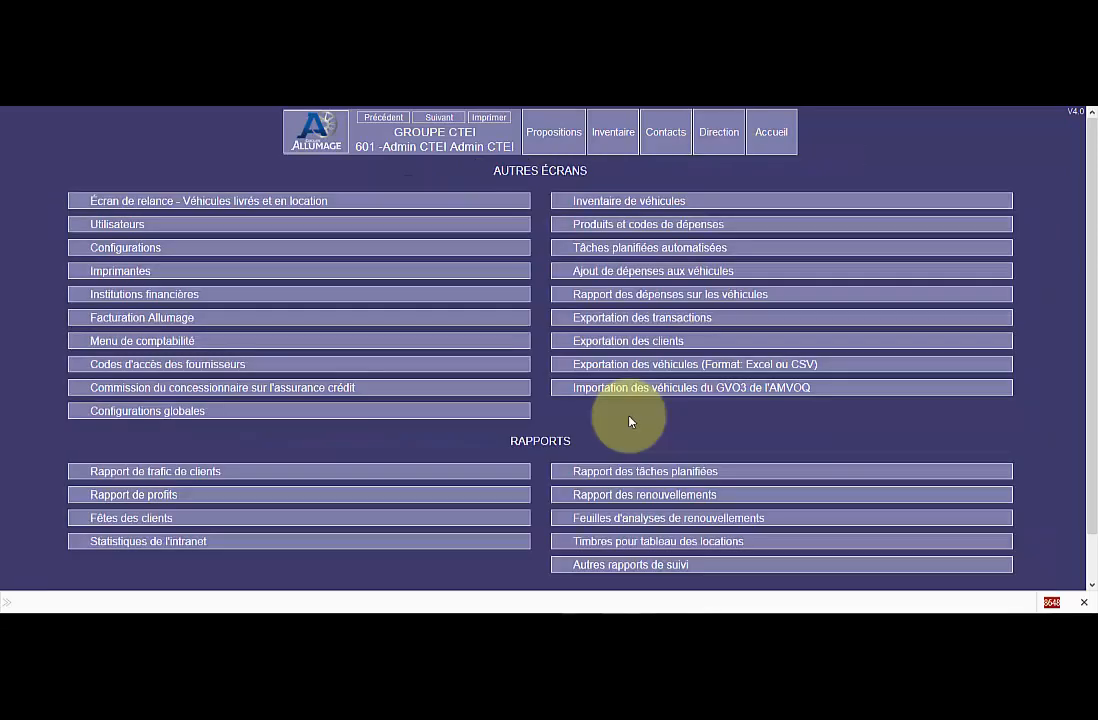
left_click(669, 295)
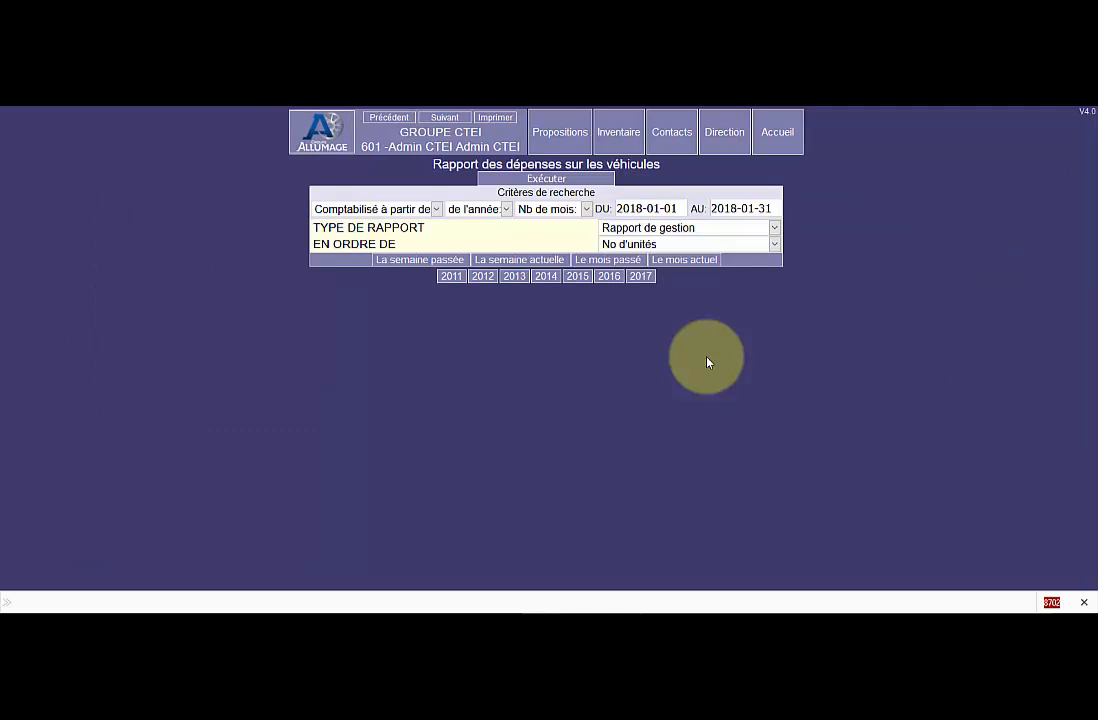
left_click(672, 263)
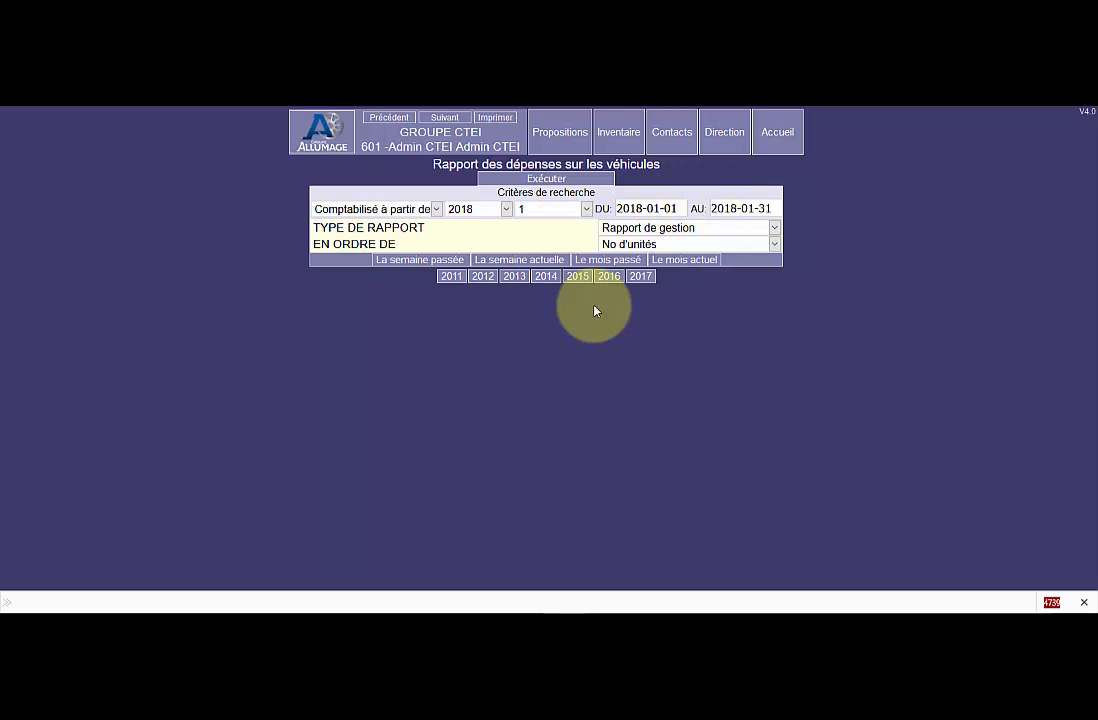
left_click(544, 180)
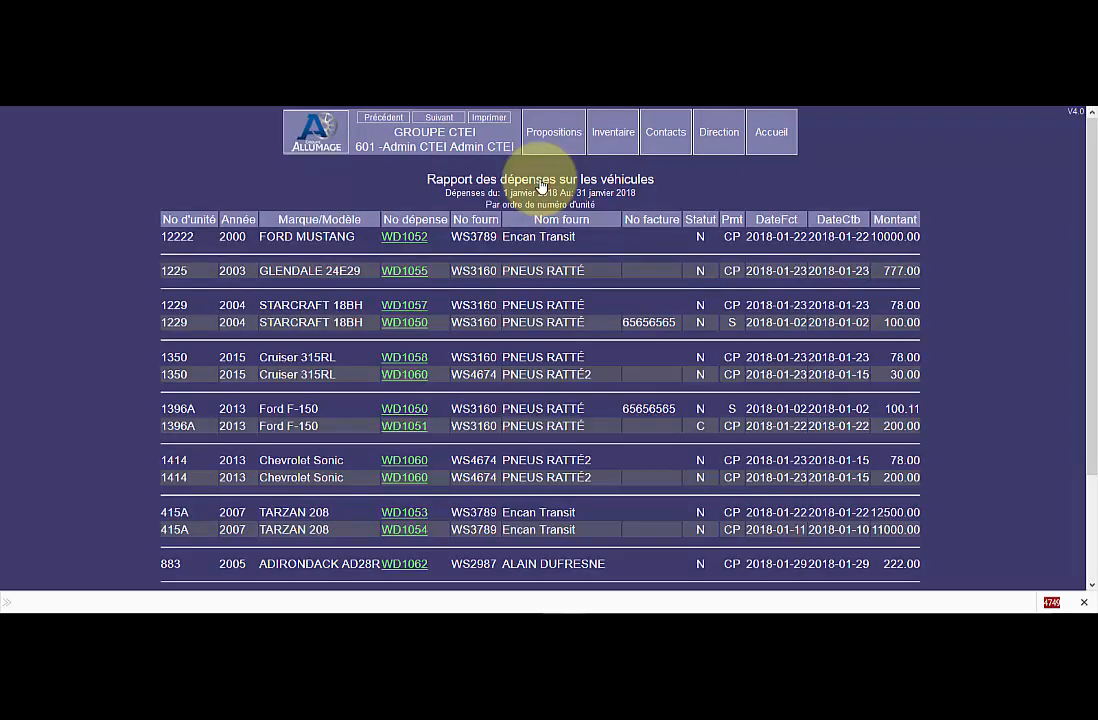
scroll(557, 292, "down", 1)
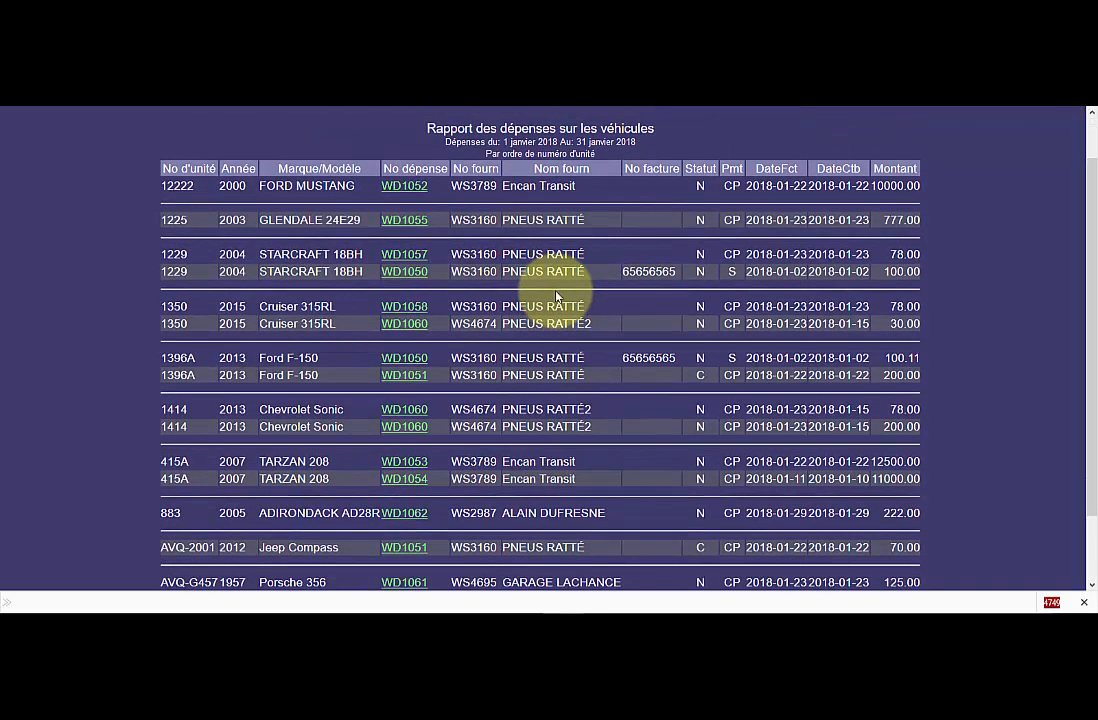
scroll(557, 296, "down", 2)
scroll(557, 305, "up", 3)
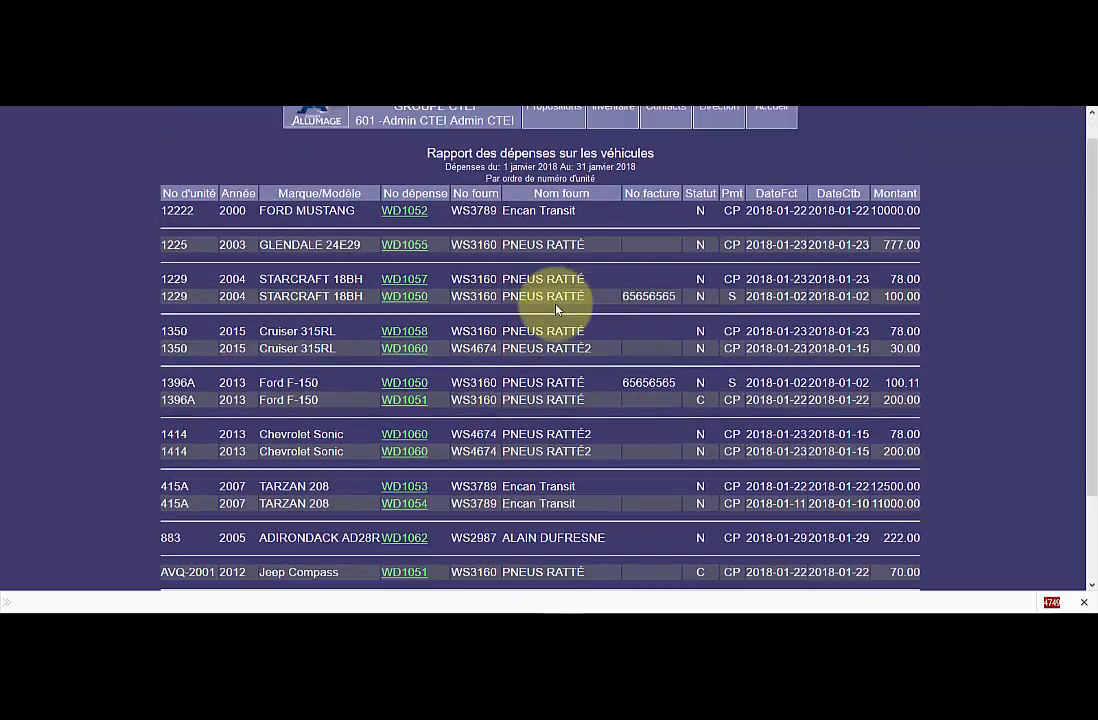
scroll(557, 309, "up", 1)
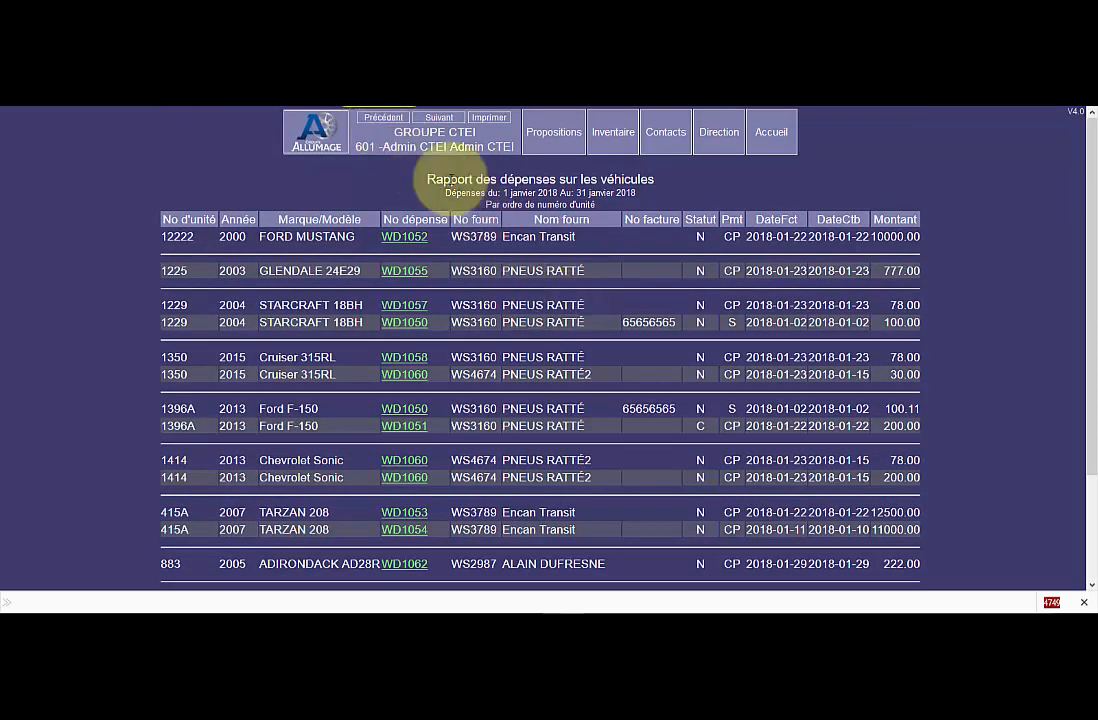
Rerun the vehicle expense report ordered by No de fournisseurs and look through the expenses grouped by supplier.
left_click(383, 117)
left_click(656, 244)
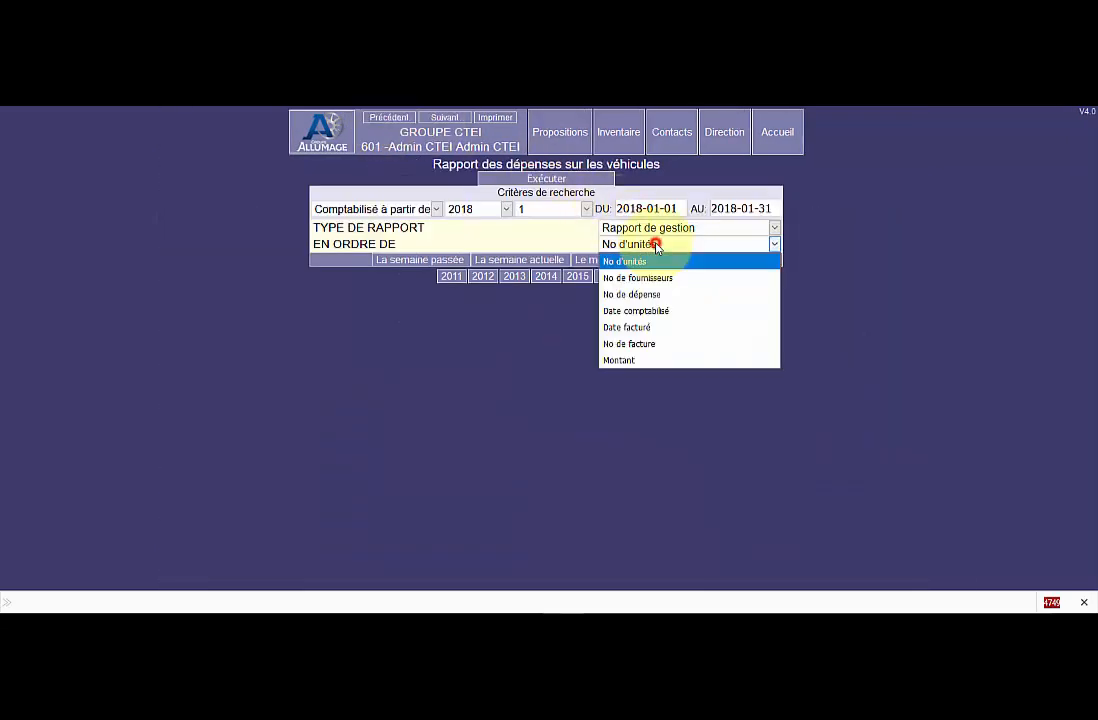
left_click(661, 279)
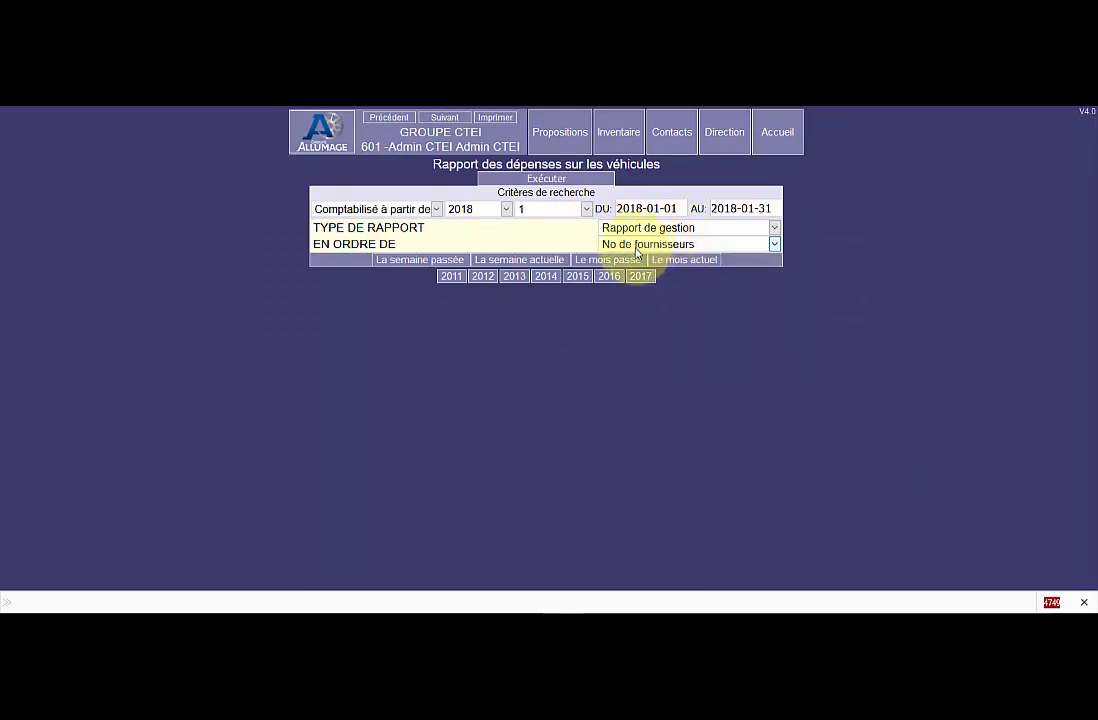
left_click(548, 179)
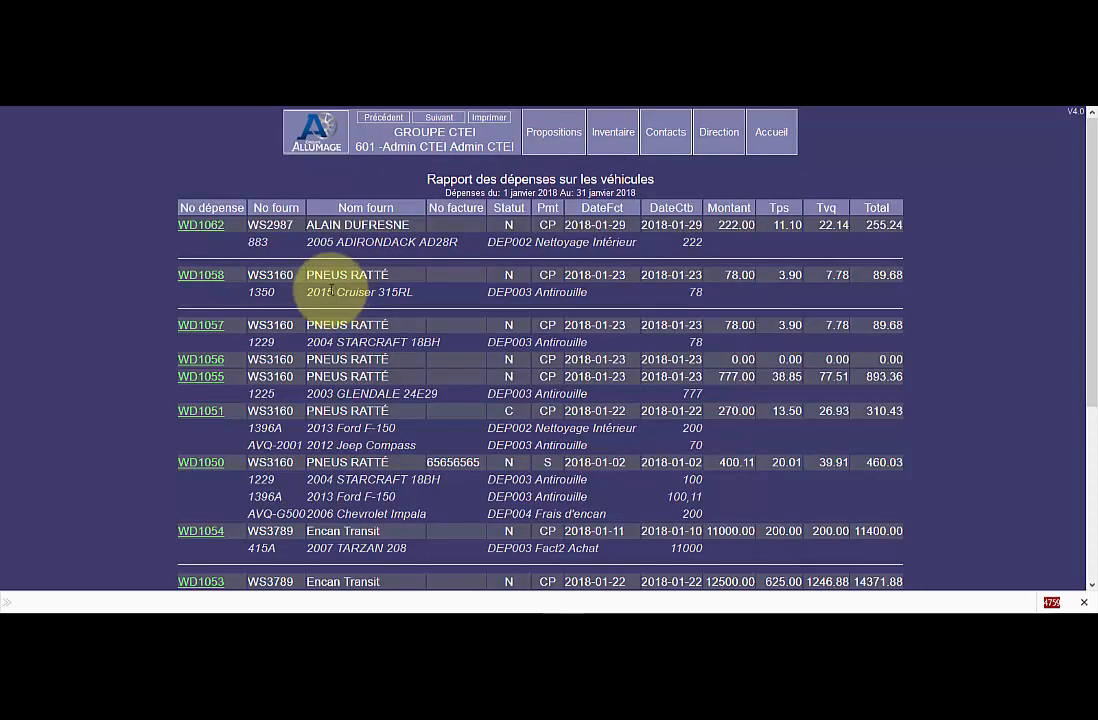
scroll(330, 300, "down", 5)
scroll(331, 350, "up", 5)
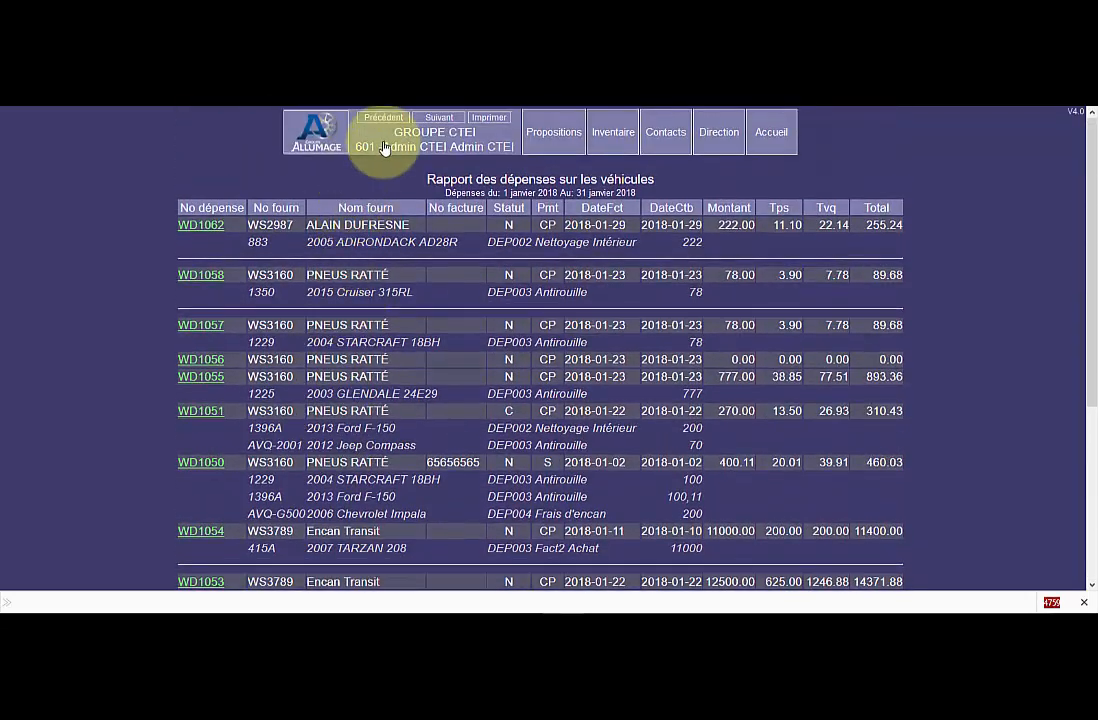
Run the vehicle expense report ordered by No de dépense, and run it again ordered by Montant.
left_click(383, 118)
left_click(700, 244)
left_click(643, 294)
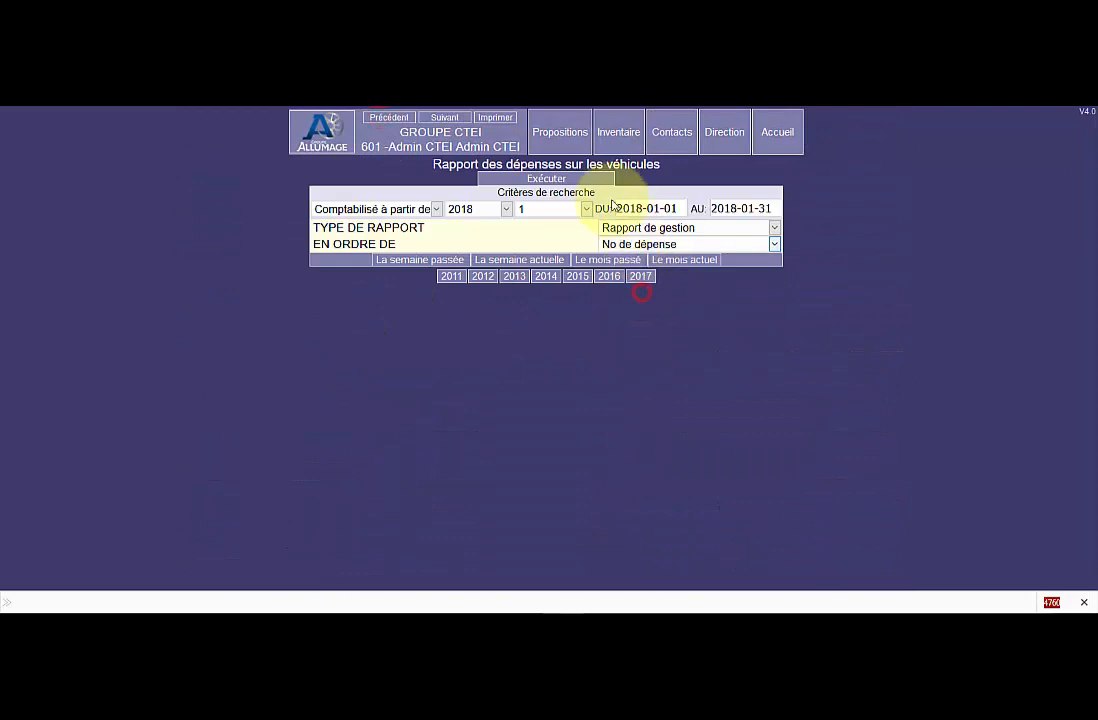
left_click(547, 180)
scroll(412, 318, "down", 3)
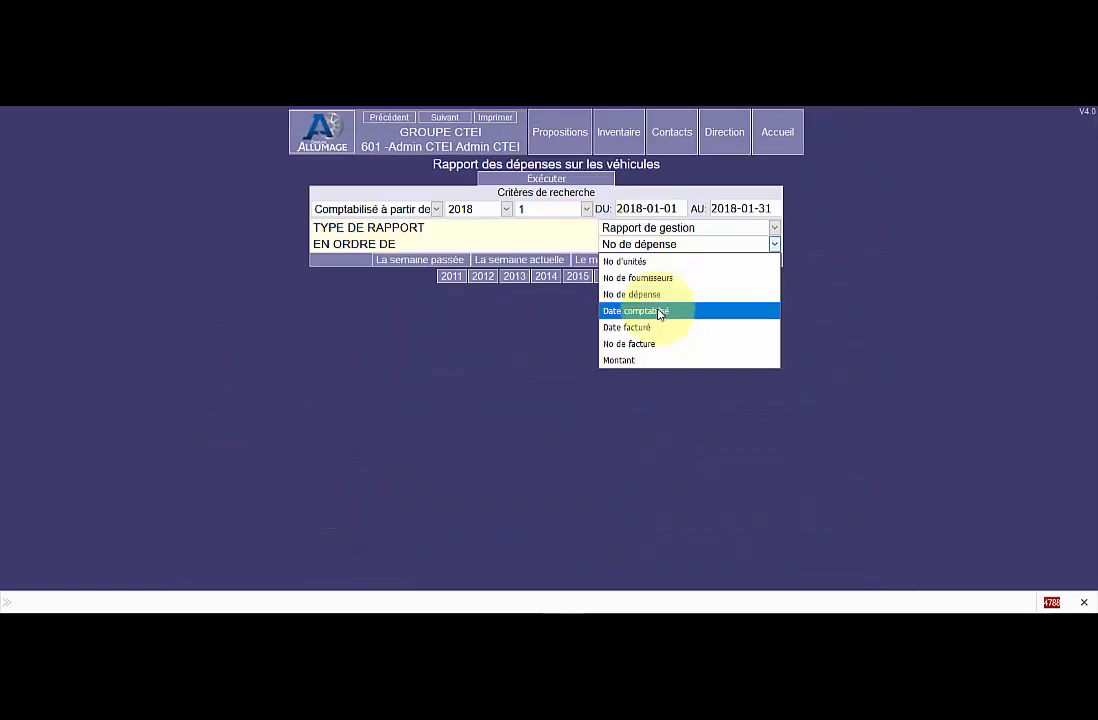
left_click(650, 362)
left_click(546, 179)
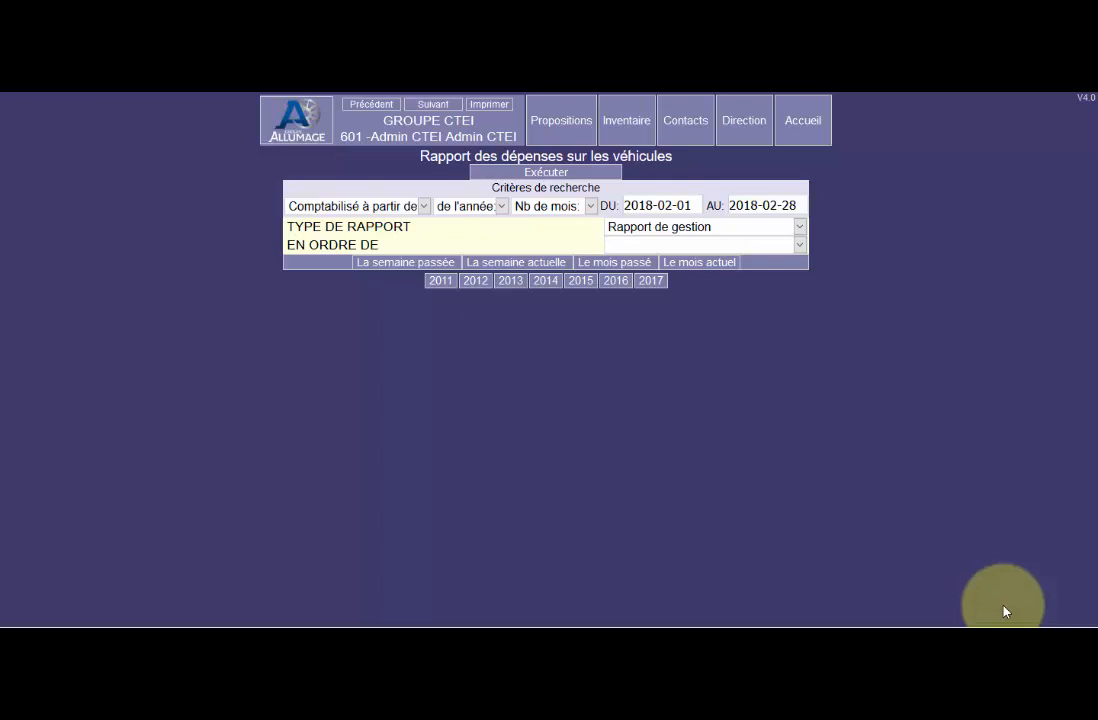
Run the Écritures au grand livre expense report for last month, 2018-01-01 to 2018-01-31, and examine its entries and GL totals.
left_click(722, 230)
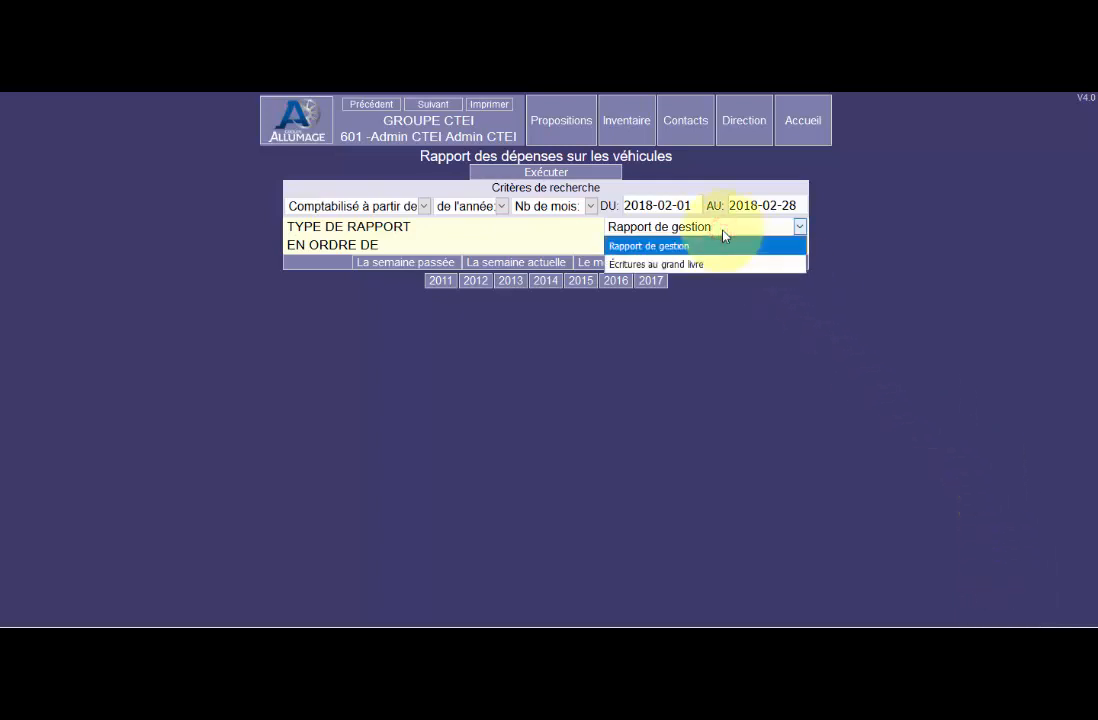
left_click(710, 265)
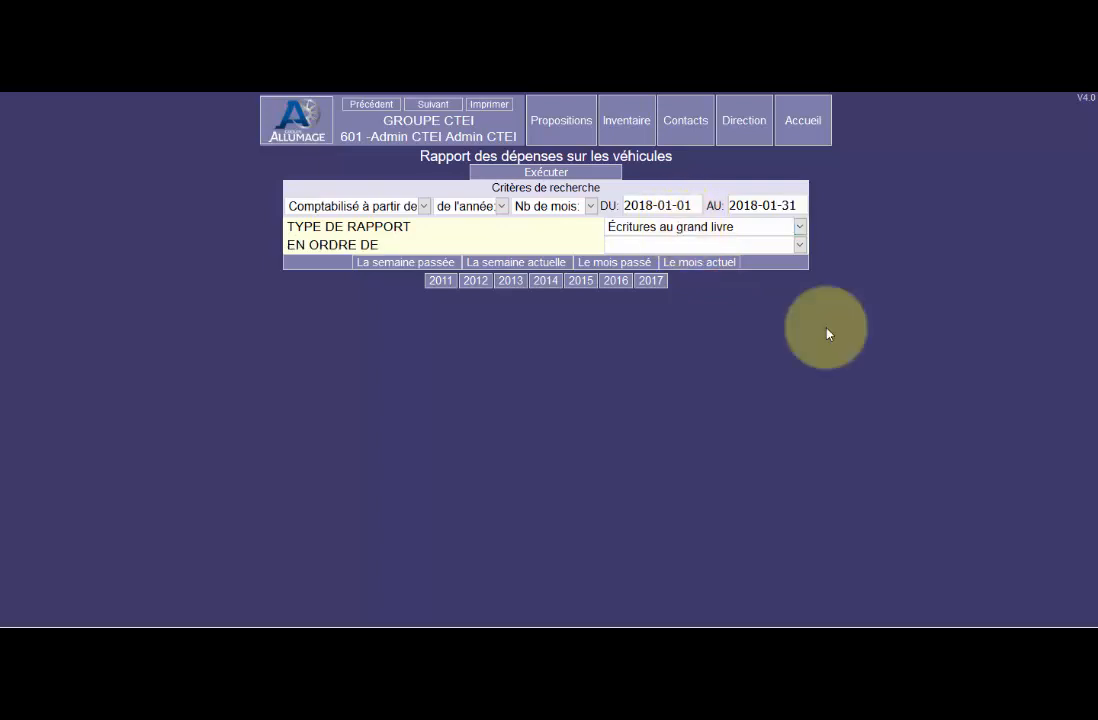
left_click(628, 264)
left_click(546, 174)
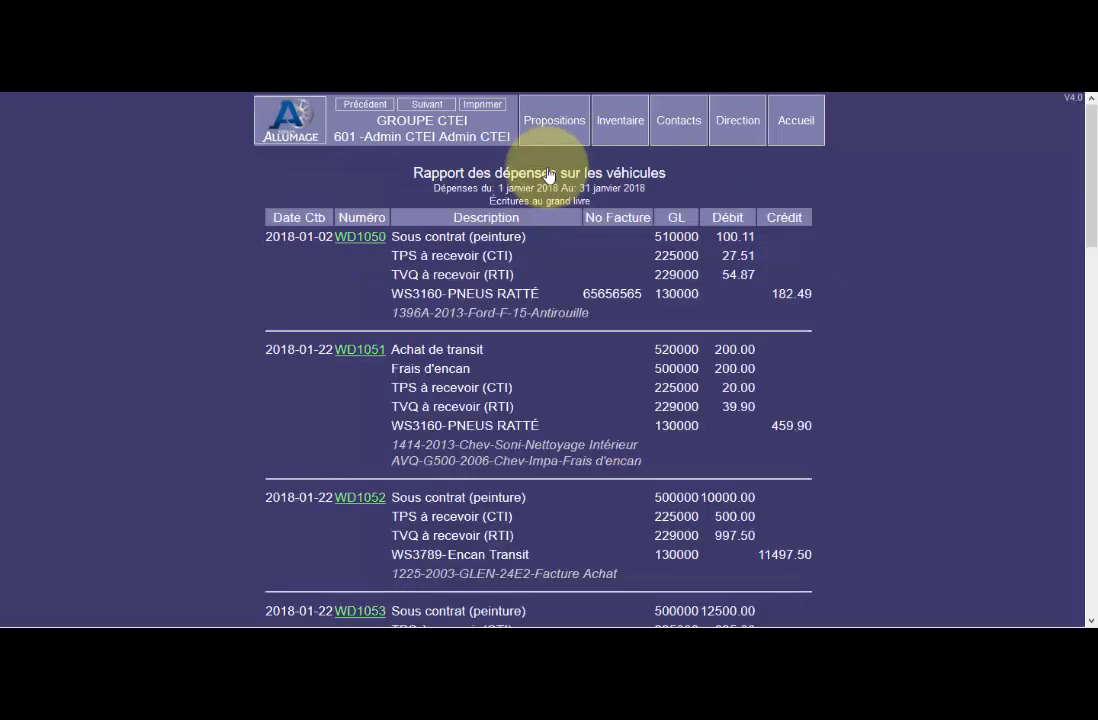
scroll(561, 285, "down", 5)
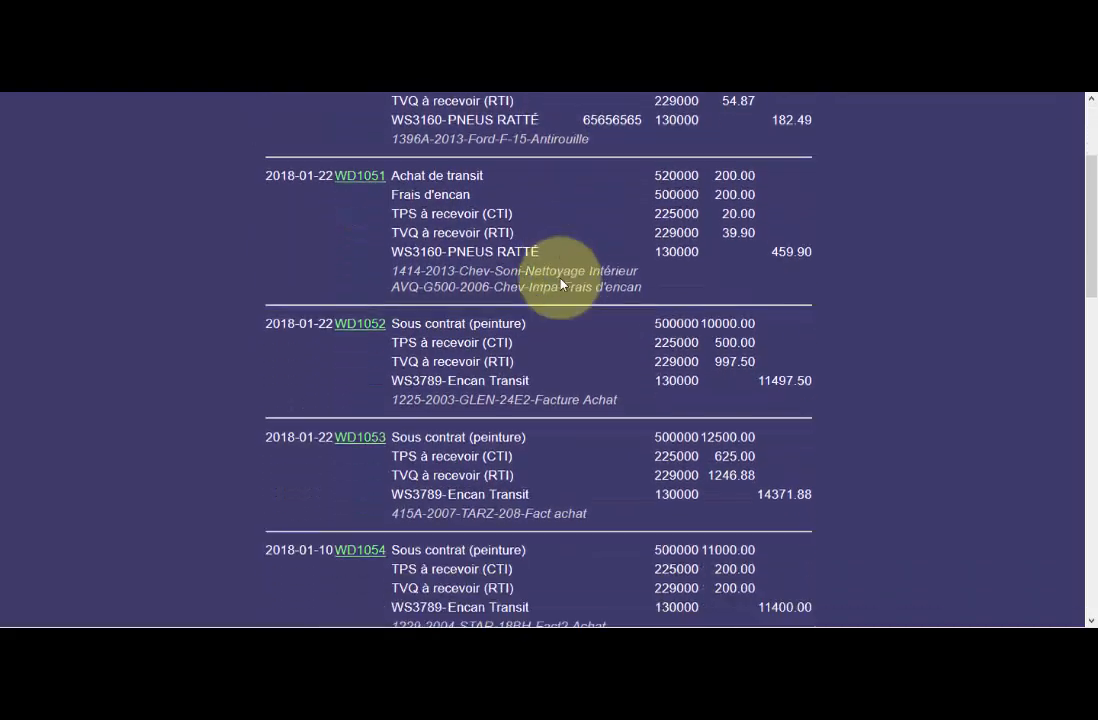
scroll(561, 285, "down", 8)
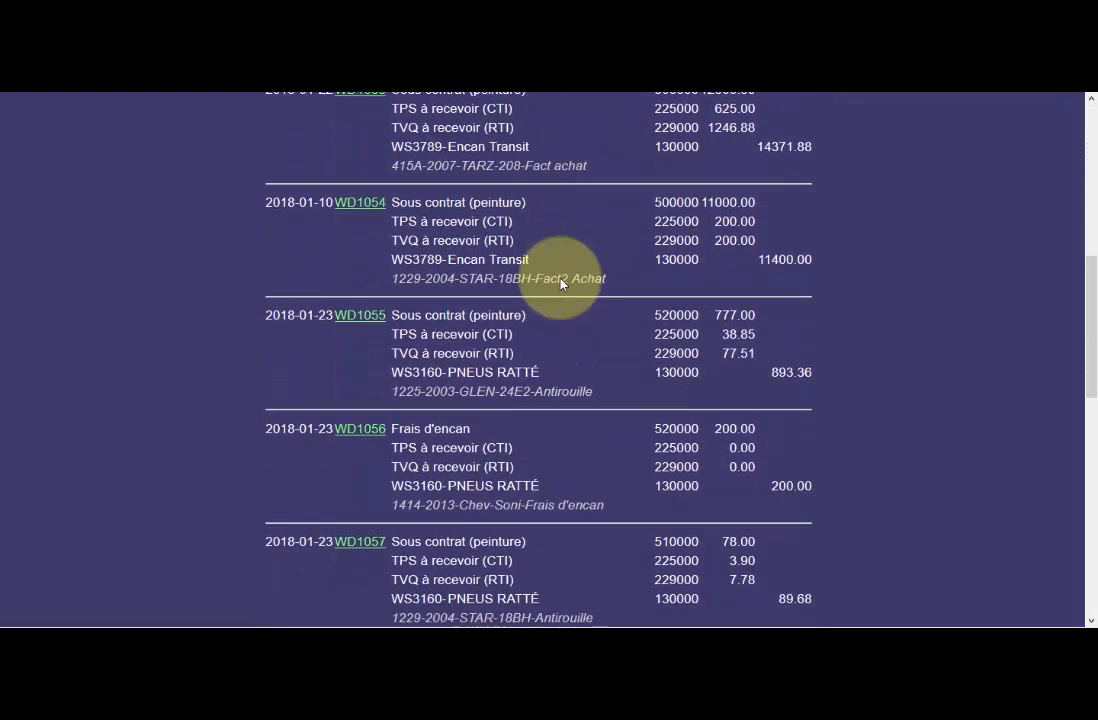
scroll(561, 285, "down", 2)
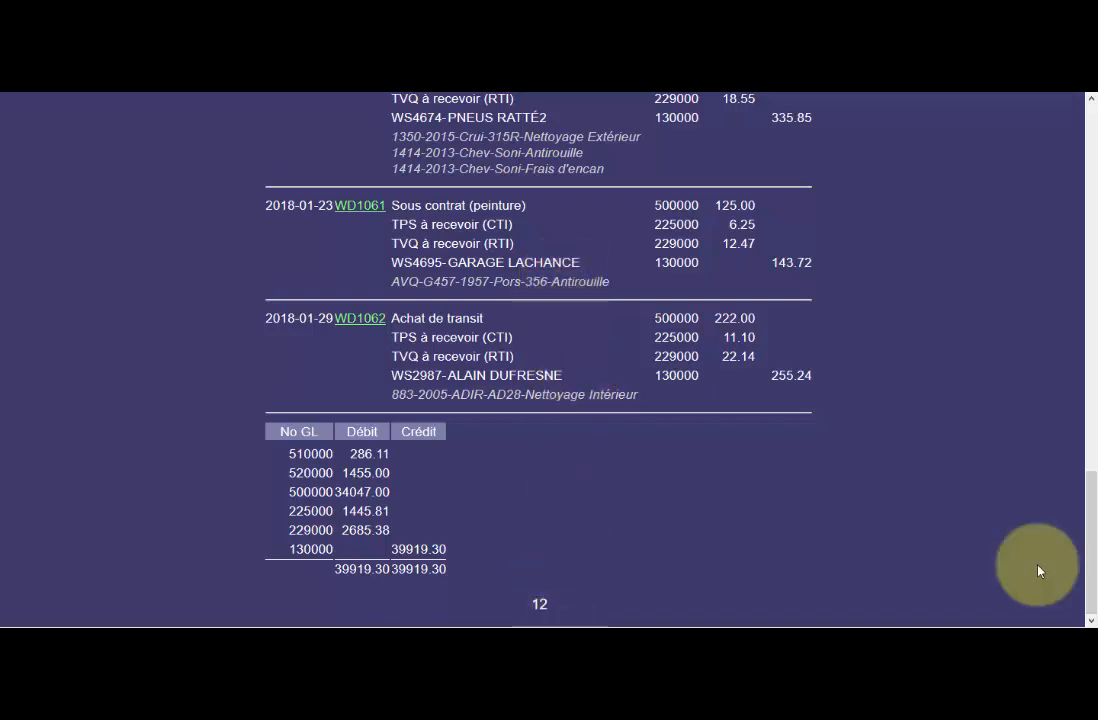
key("Home")
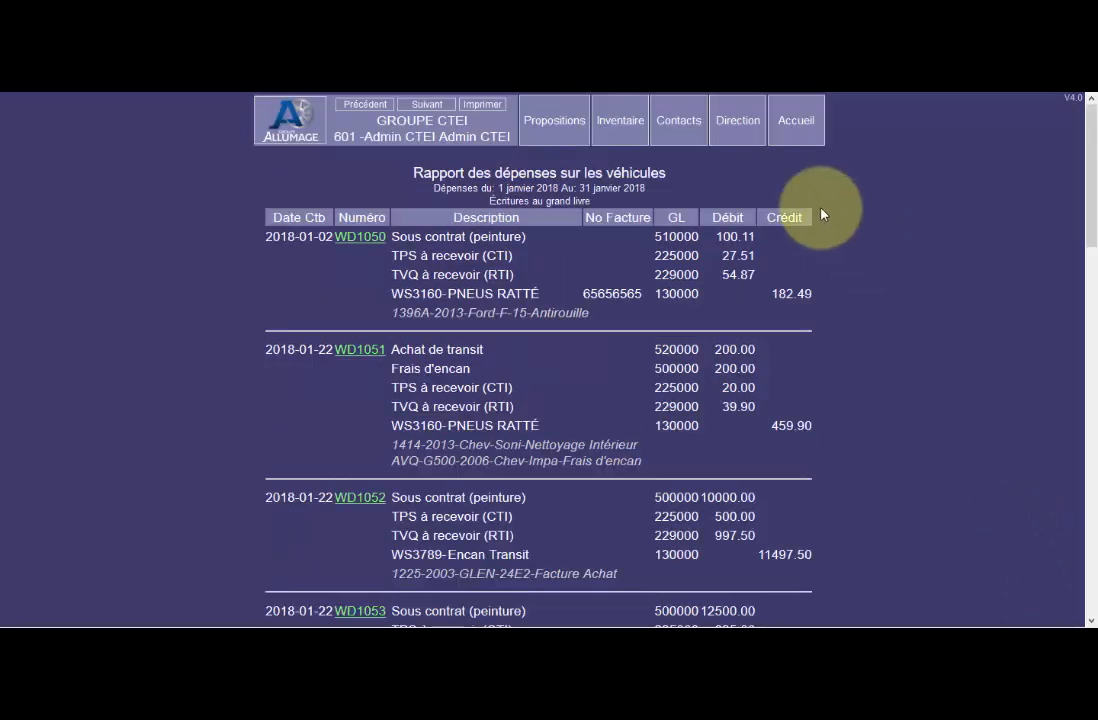
Open the list of GL account numbers used, within the products, expense codes and GL numbers setup.
left_click(737, 121)
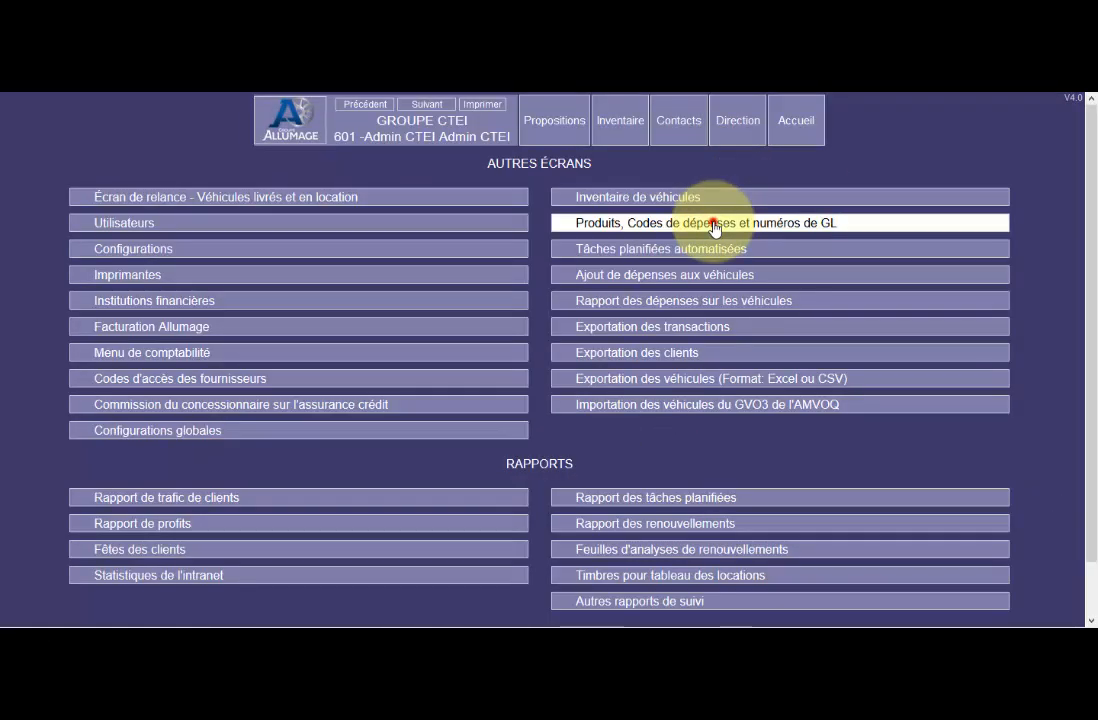
left_click(714, 223)
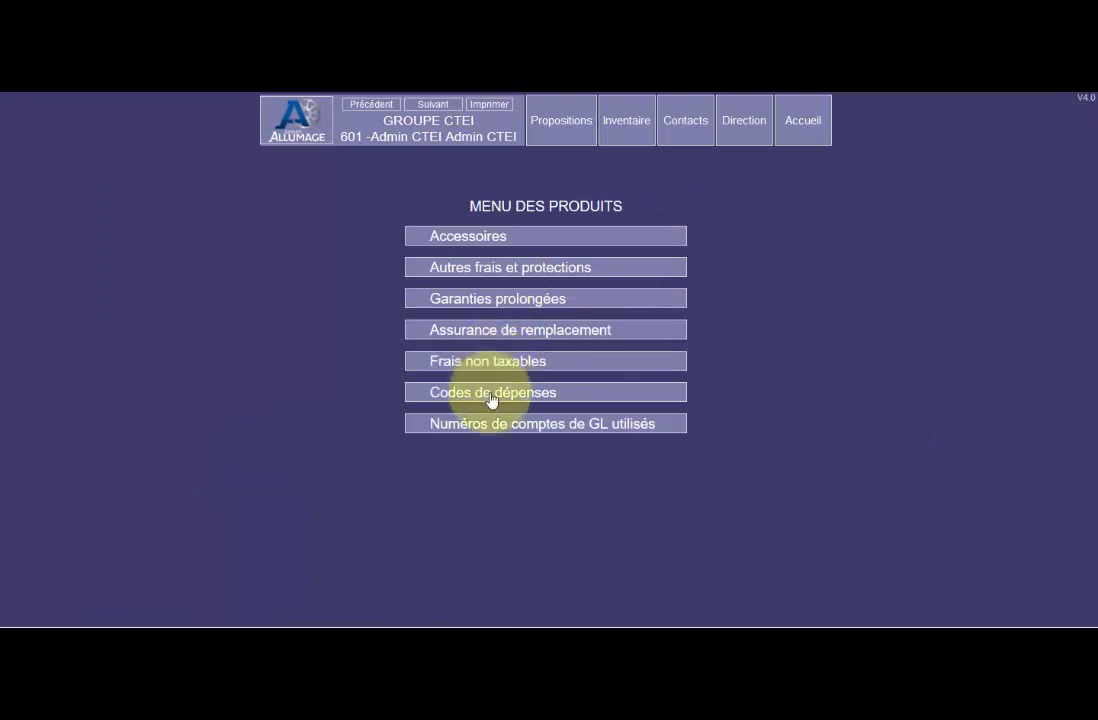
left_click(483, 432)
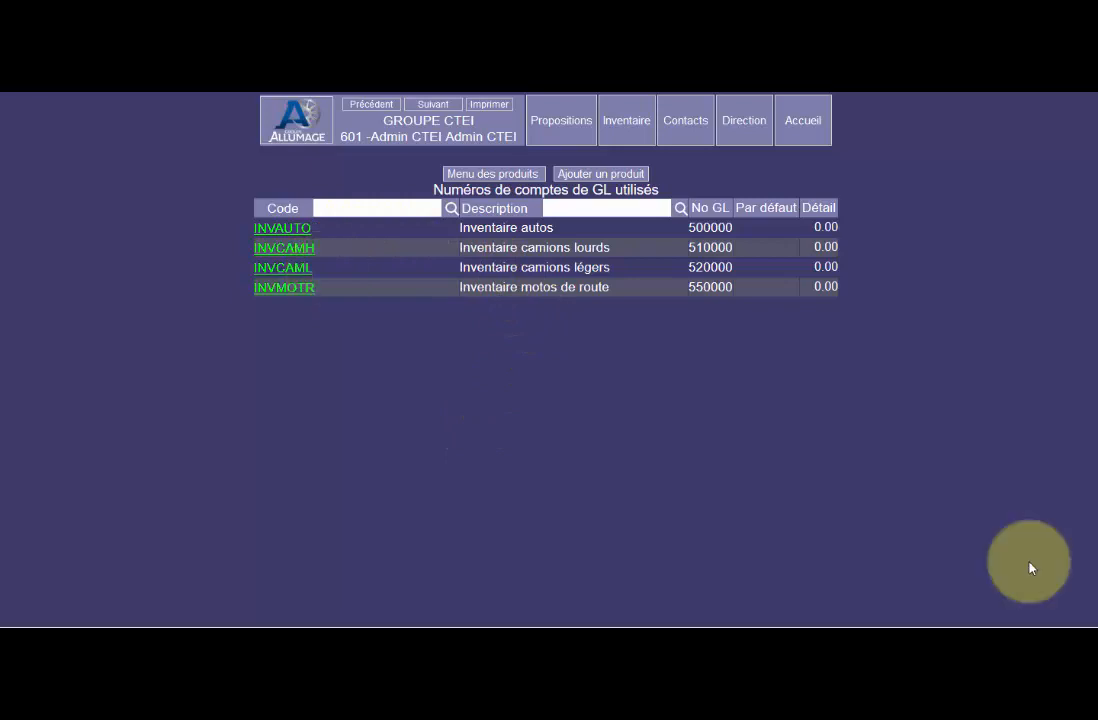
Open the FORD MUSTANG 2000, unit 12222, from the vehicle inventory and set its inventory code to 520000-Inventaire camions légers.
left_click(741, 130)
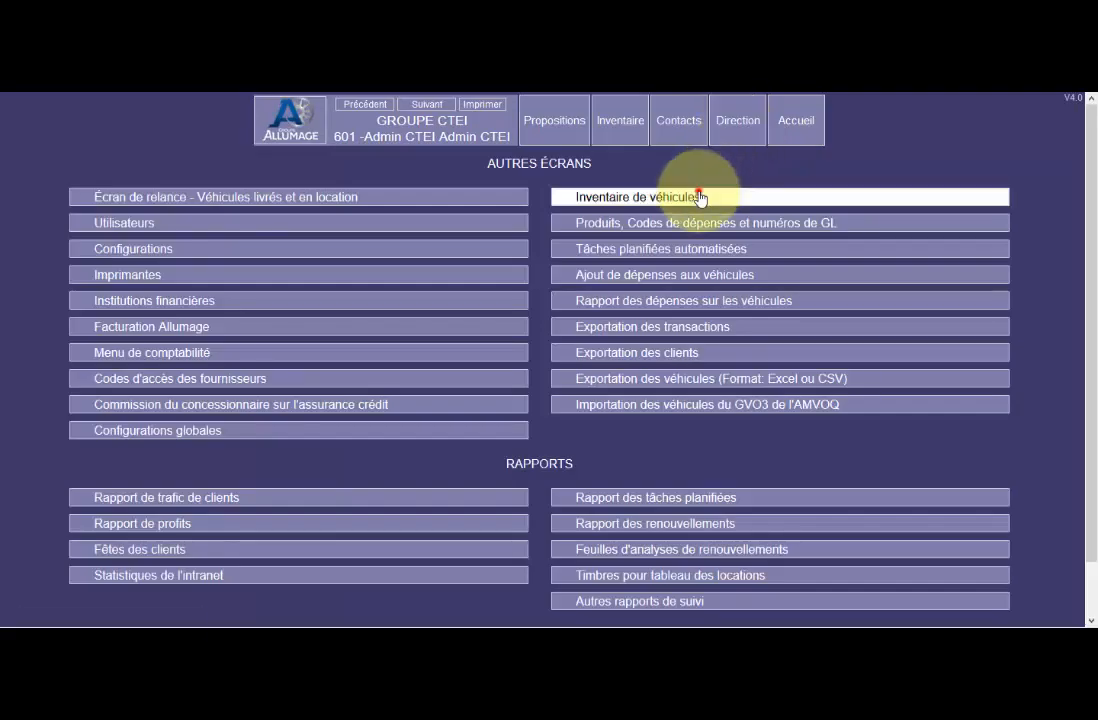
left_click(700, 197)
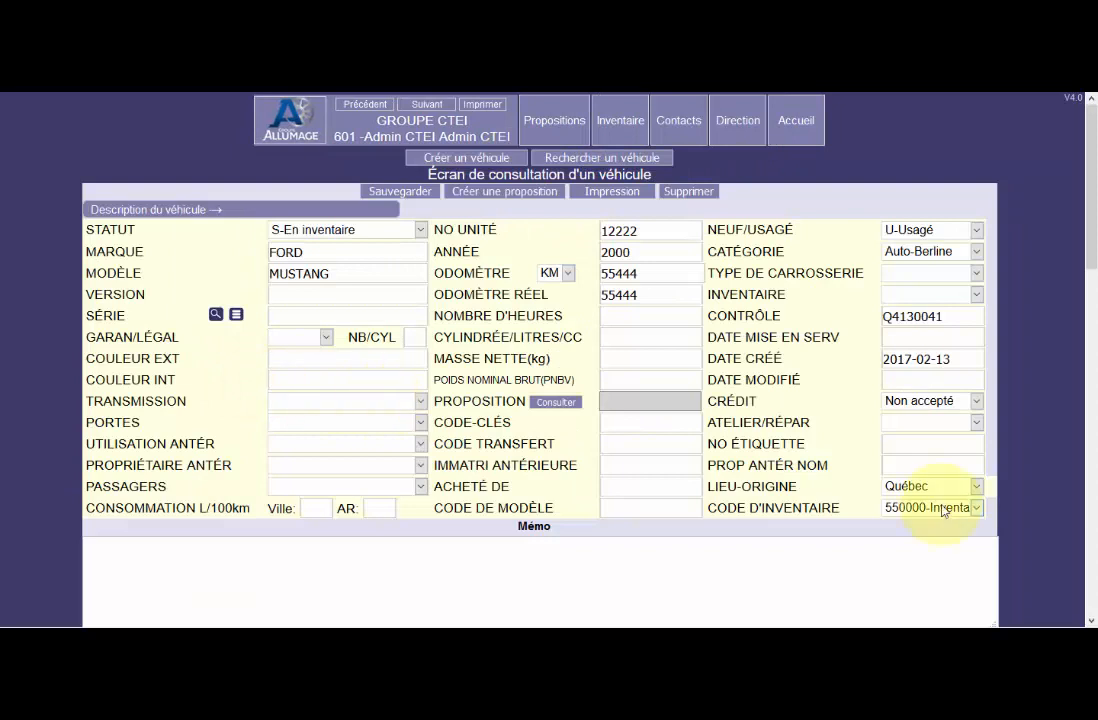
left_click(945, 508)
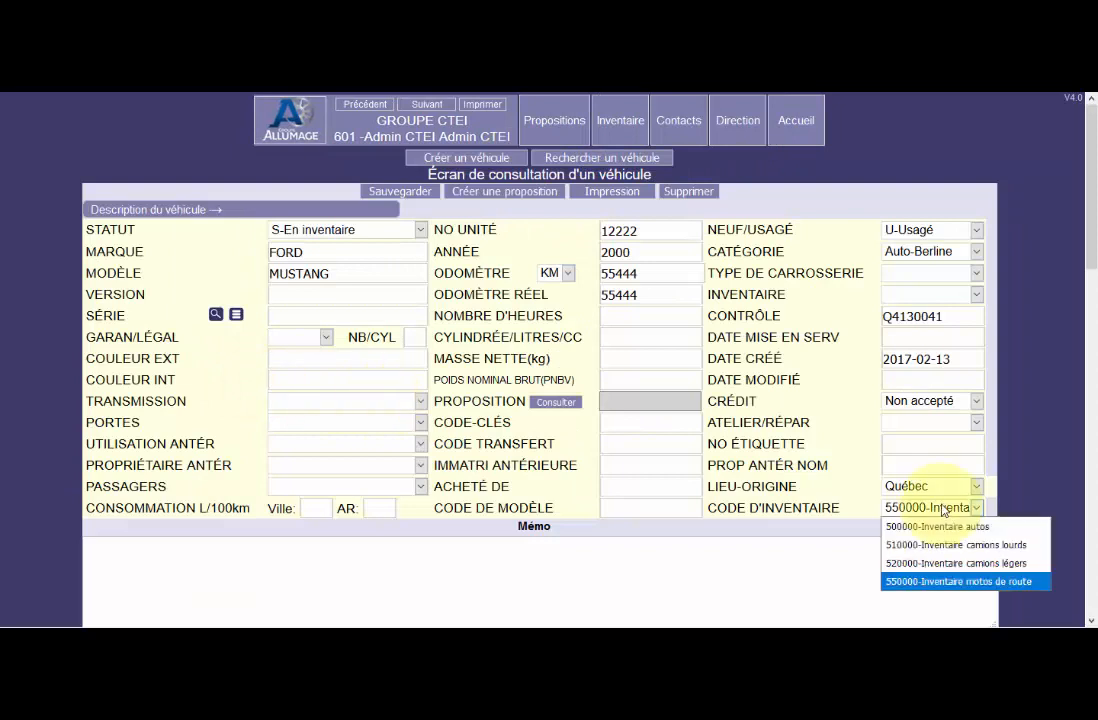
left_click(942, 563)
Start a new vehicle expense and select GARAGE TREMBLAY as the supplier by searching for RAT.
left_click(738, 122)
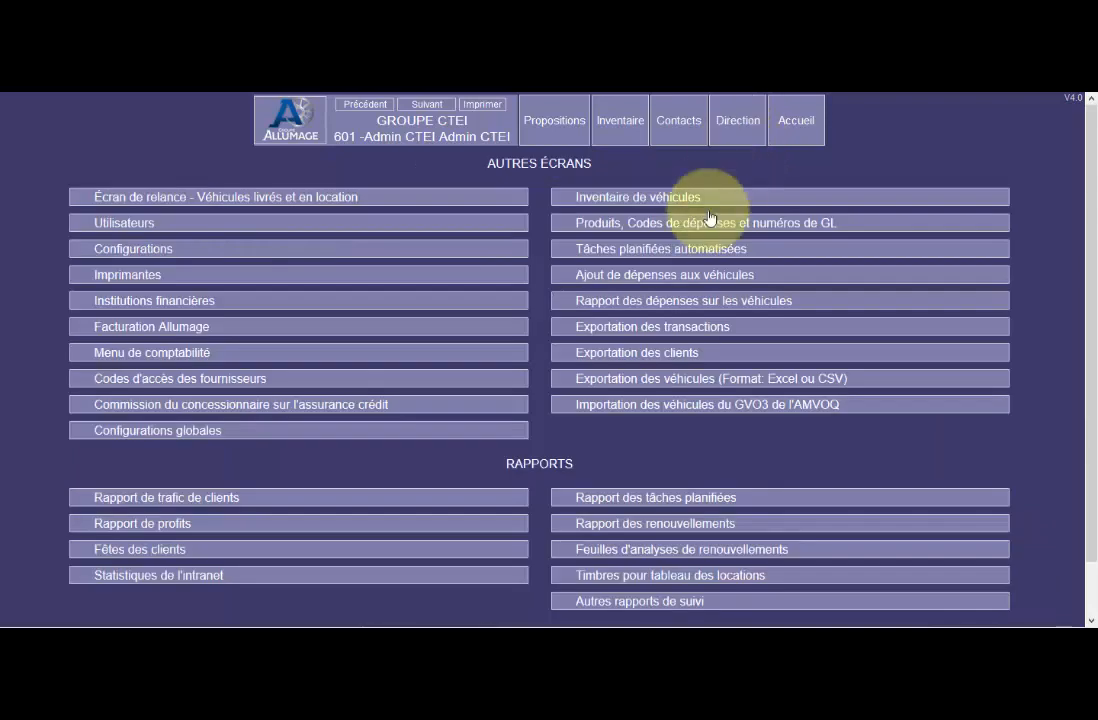
left_click(681, 280)
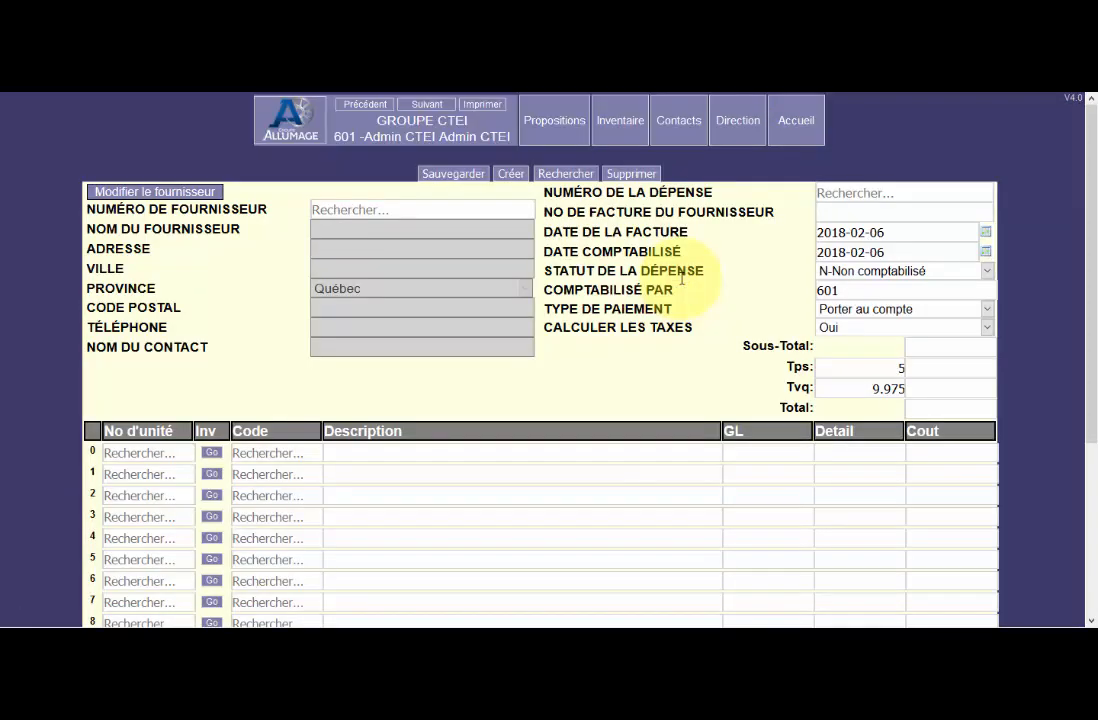
left_click(385, 212)
type("RAT")
left_click(360, 283)
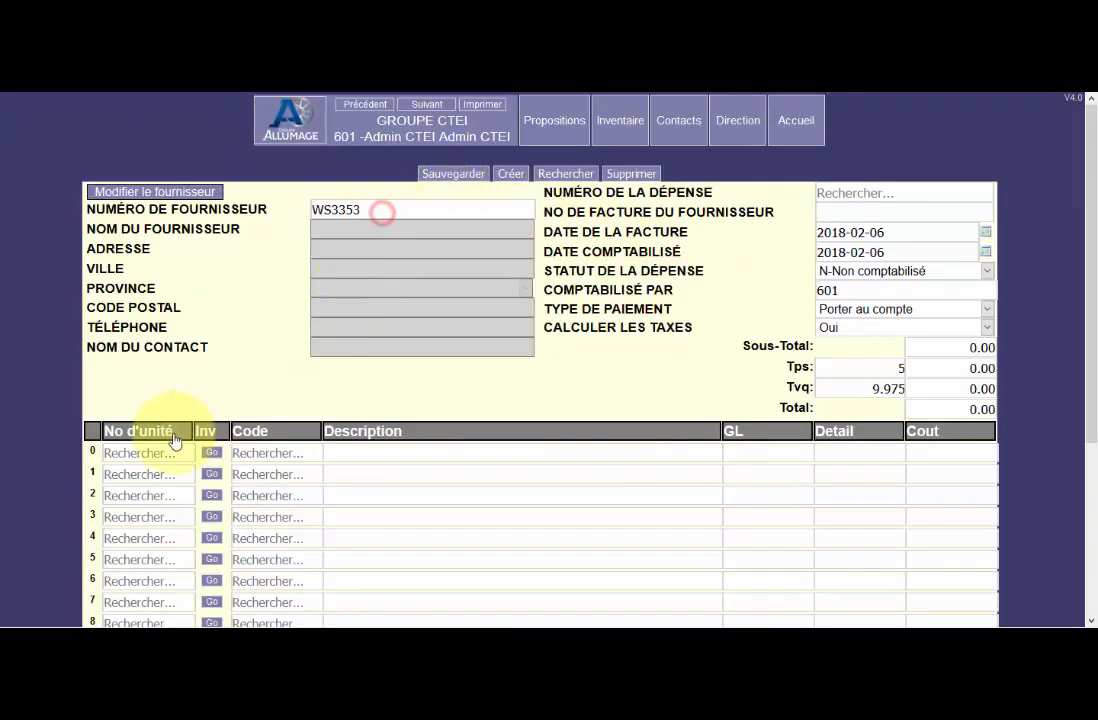
Enter inventory unit 1414 on the first expense line so its GL number is filled in.
left_click(147, 452)
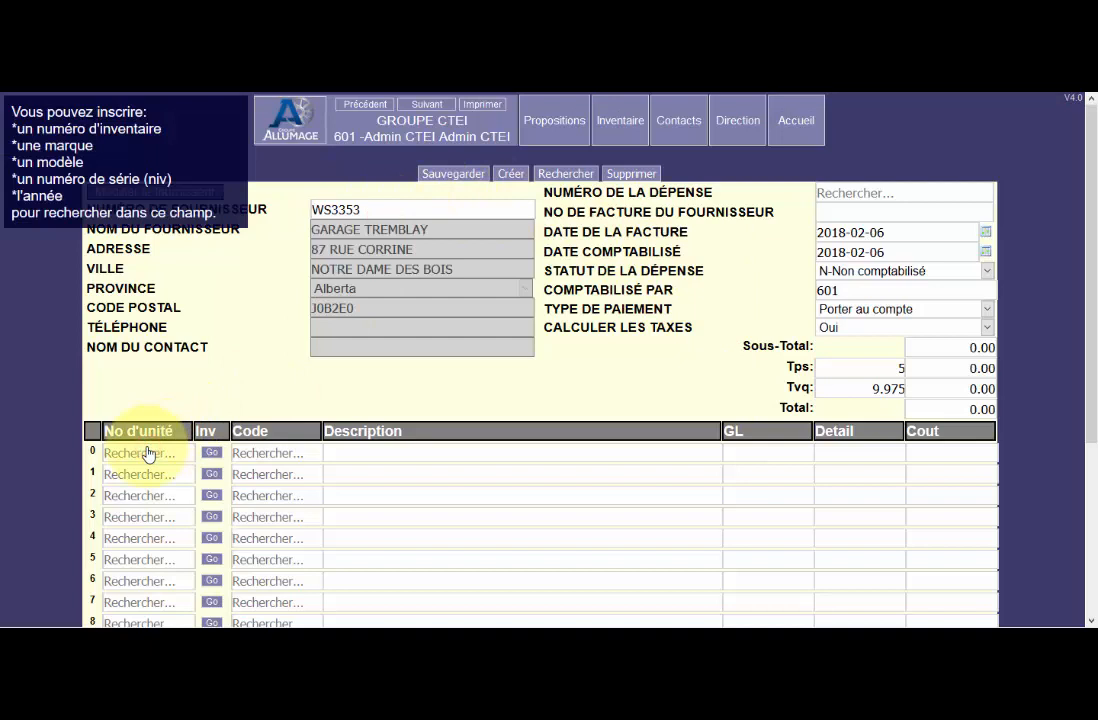
left_click(145, 452)
type("122")
left_click(282, 448)
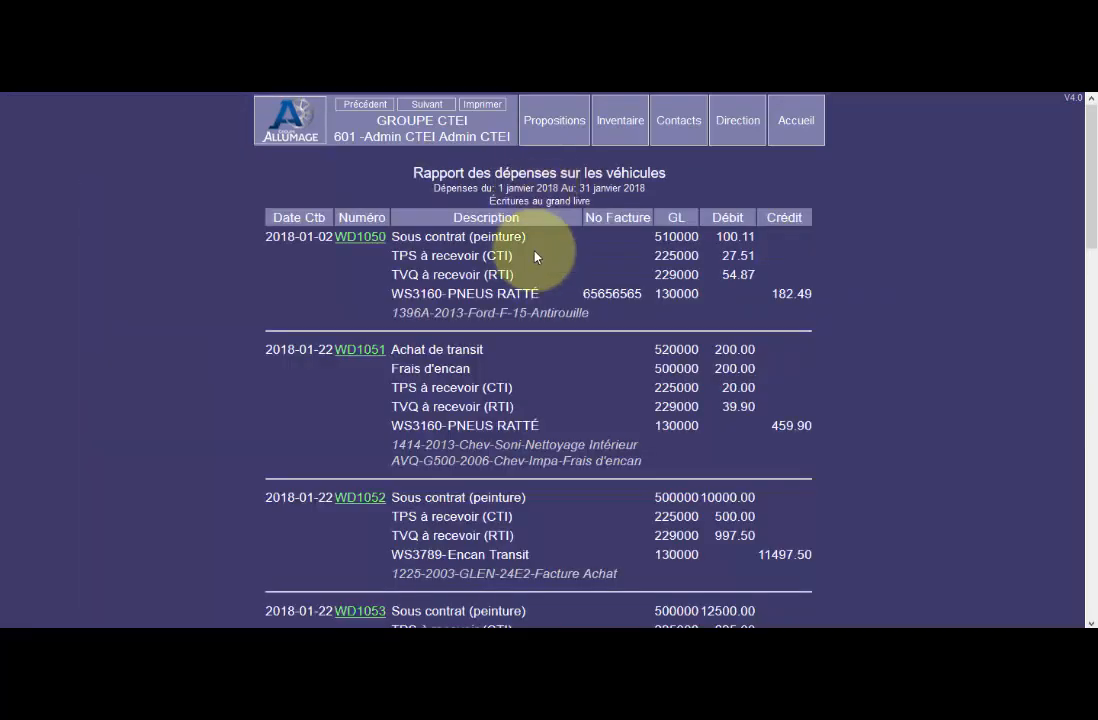
Return to the January 2018 Écritures au grand livre report and review its entries and the totals per GL number.
scroll(534, 255, "down", 8)
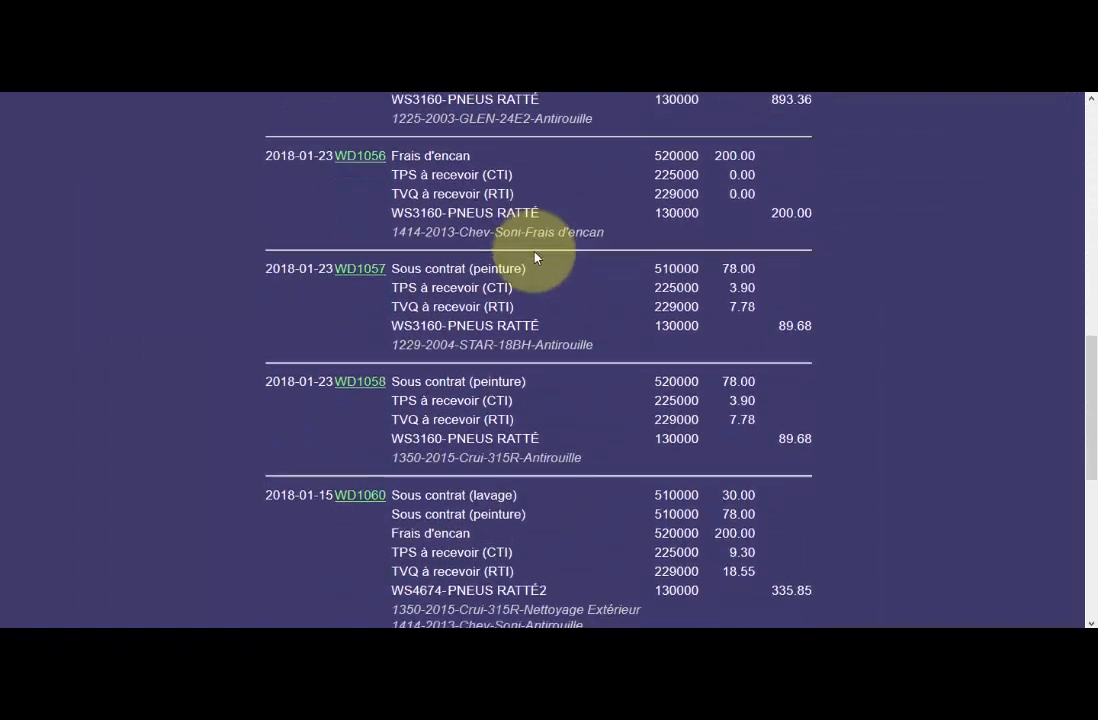
scroll(534, 257, "down", 5)
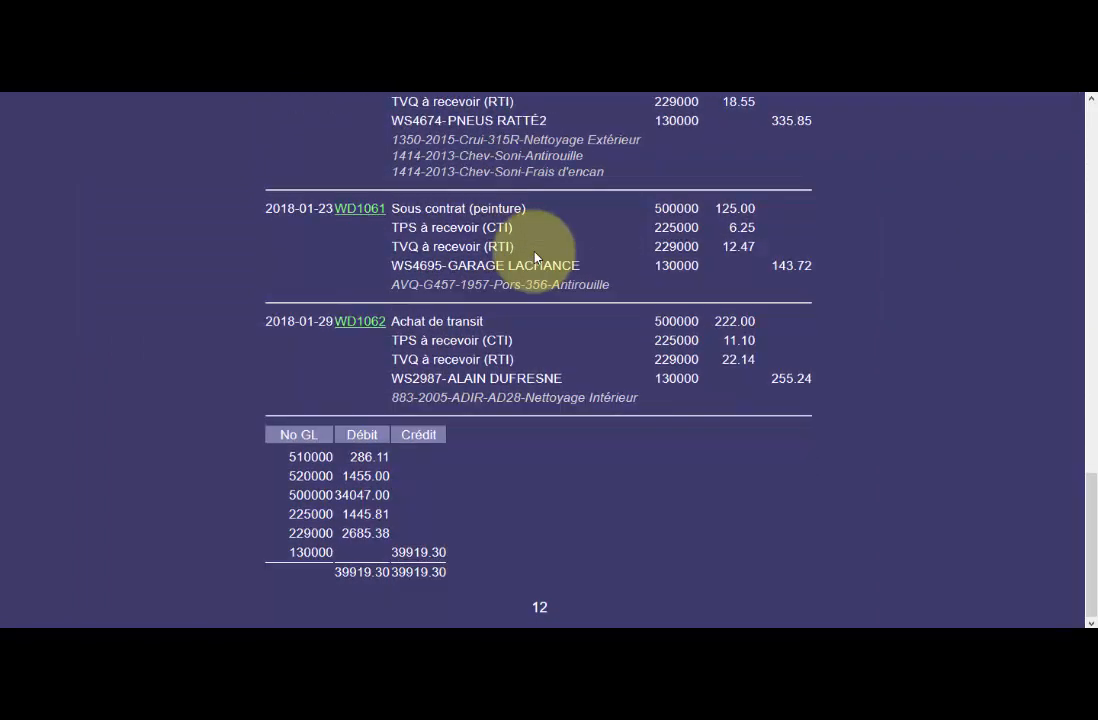
scroll(534, 258, "up", 15)
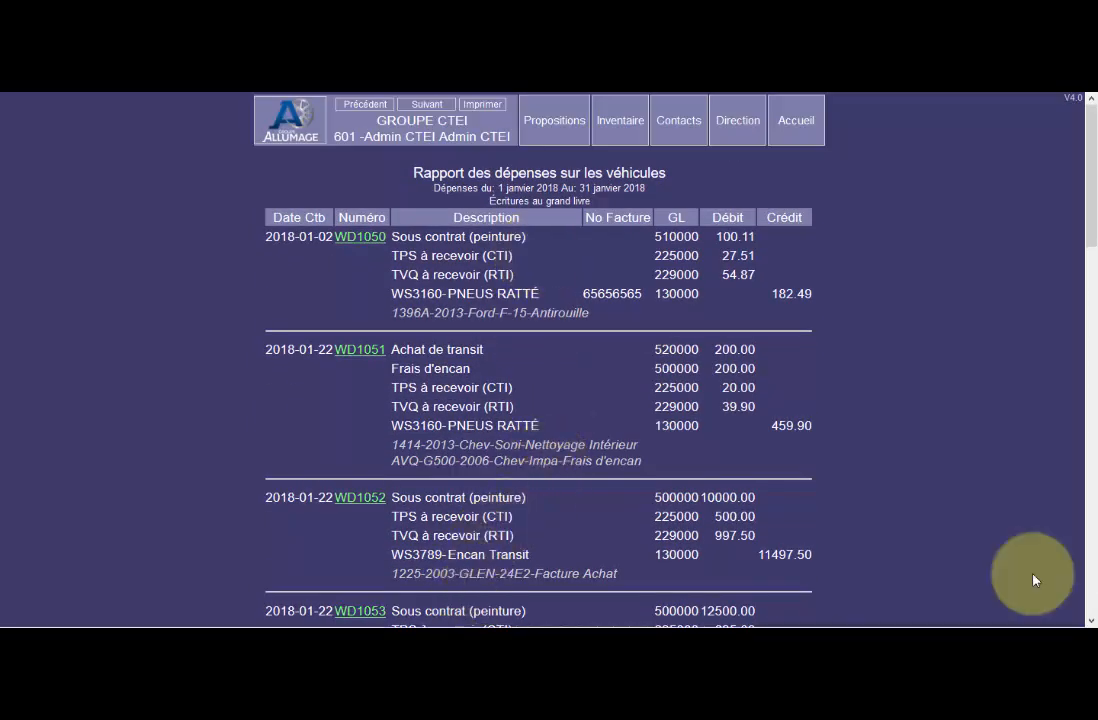
scroll(1035, 580, "down", 15)
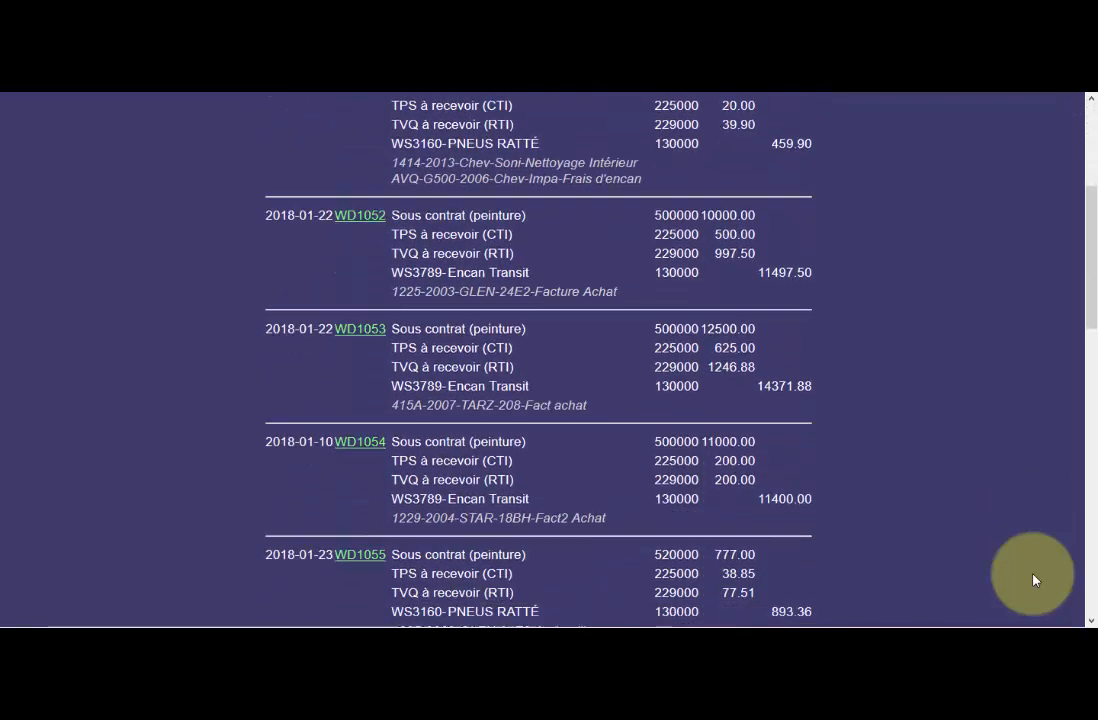